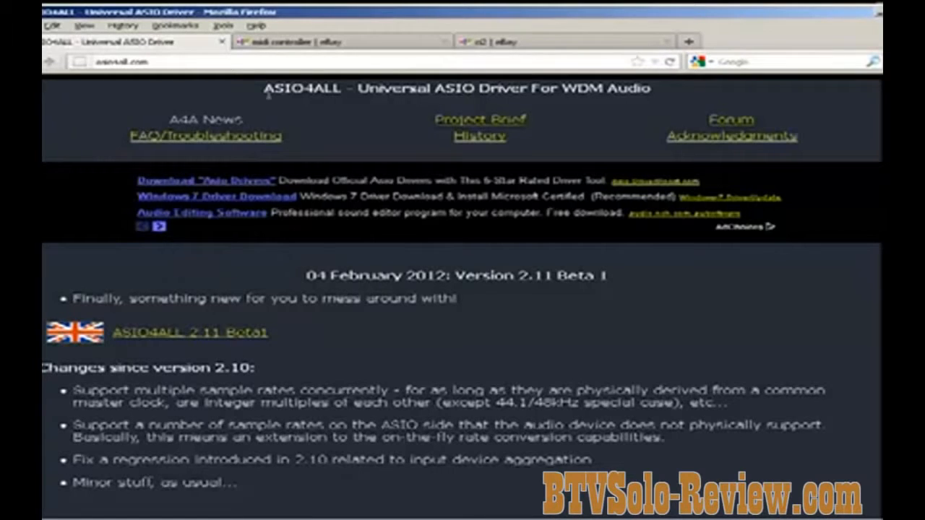
# - Switch to BTV Solo, open the system settings and inspect the available audio input devices
pyautogui.hotkey('alt', 'Tab')
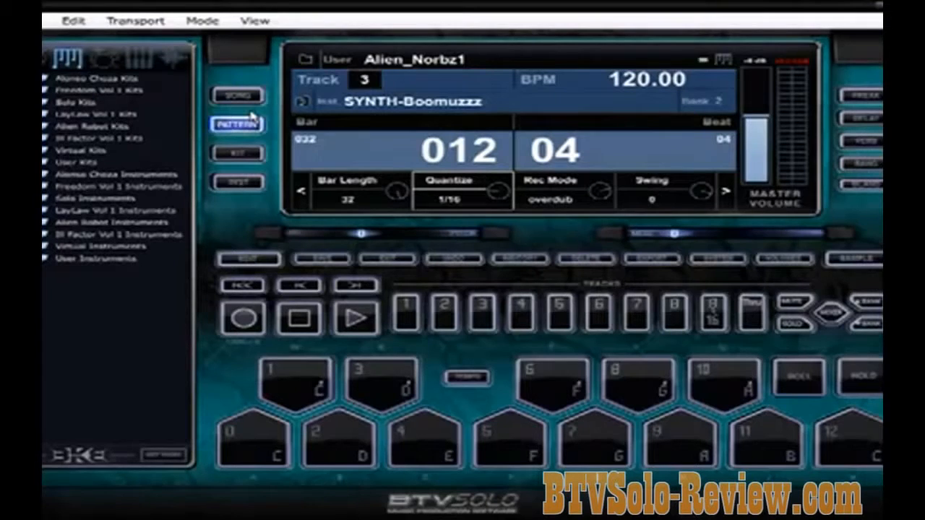
pyautogui.click(719, 259)
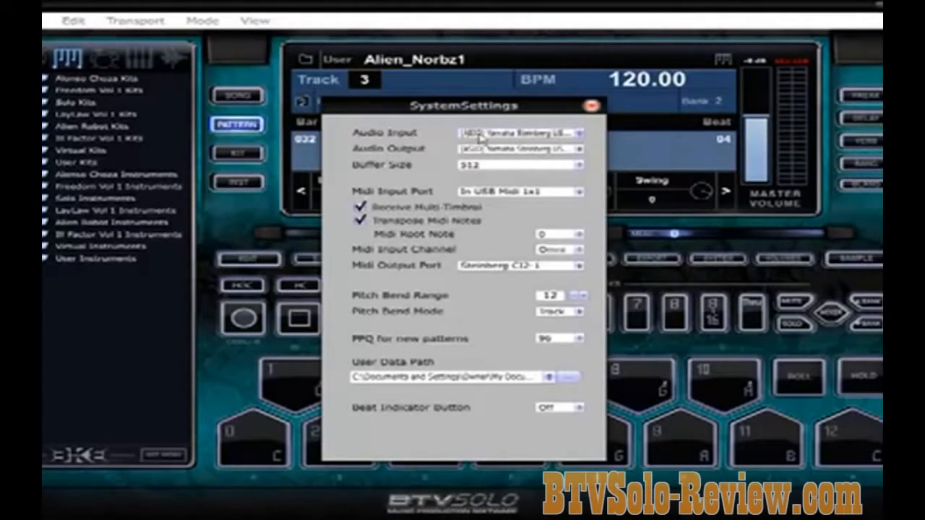
pyautogui.click(533, 136)
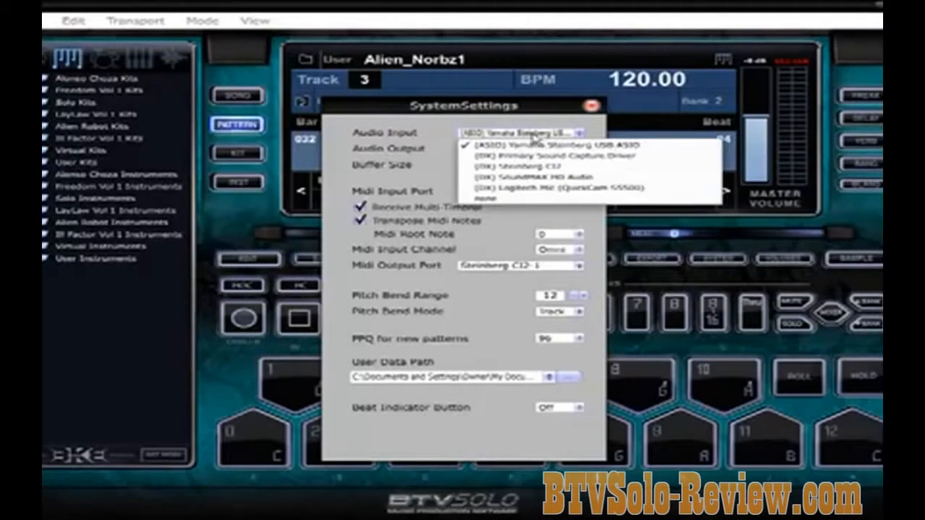
pyautogui.click(526, 138)
pyautogui.click(525, 136)
pyautogui.click(530, 143)
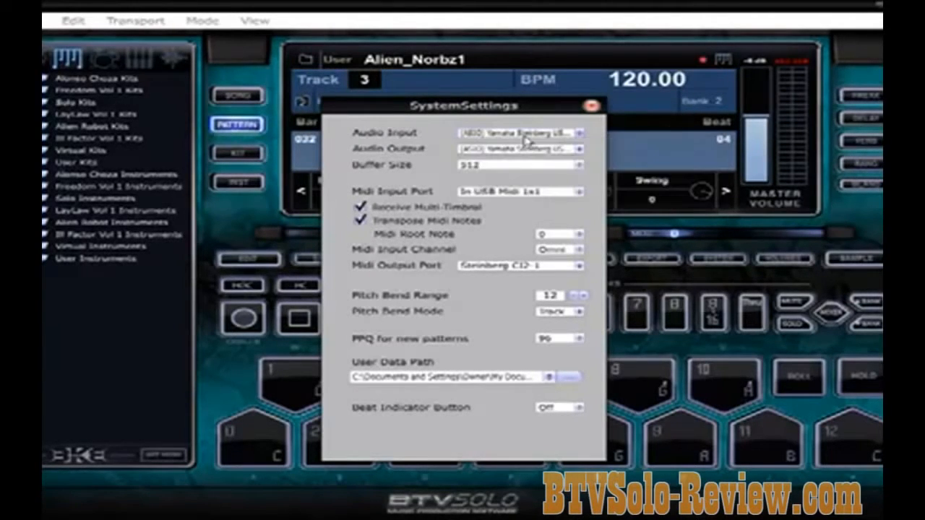
# - Inspect the available buffer size options in the system settings
pyautogui.click(471, 168)
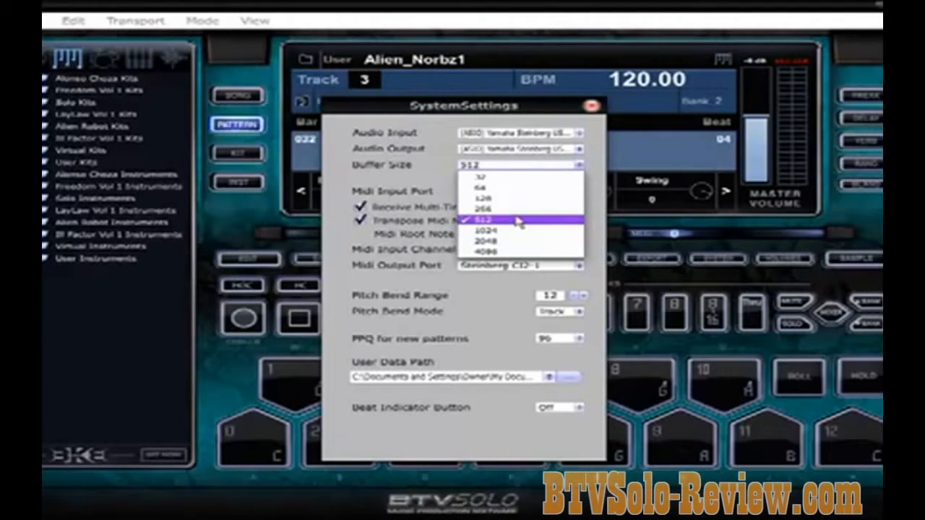
pyautogui.click(426, 187)
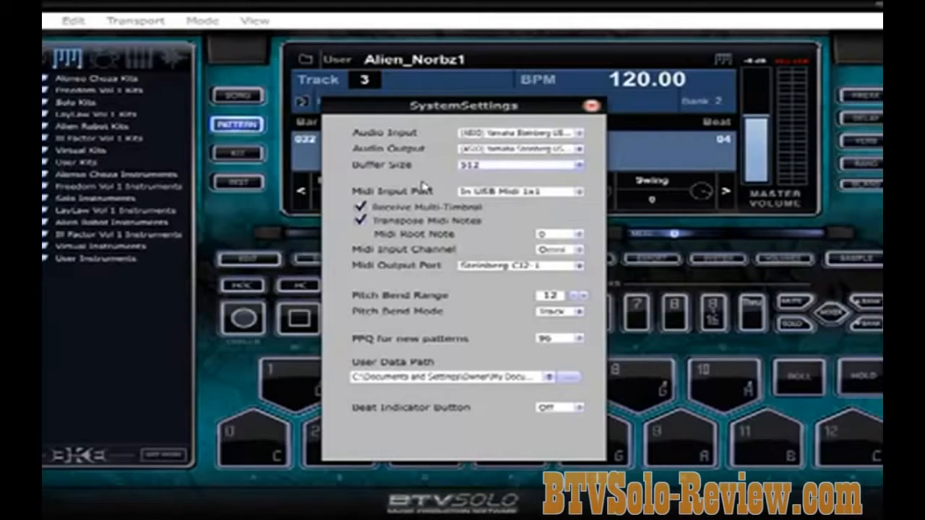
pyautogui.click(489, 169)
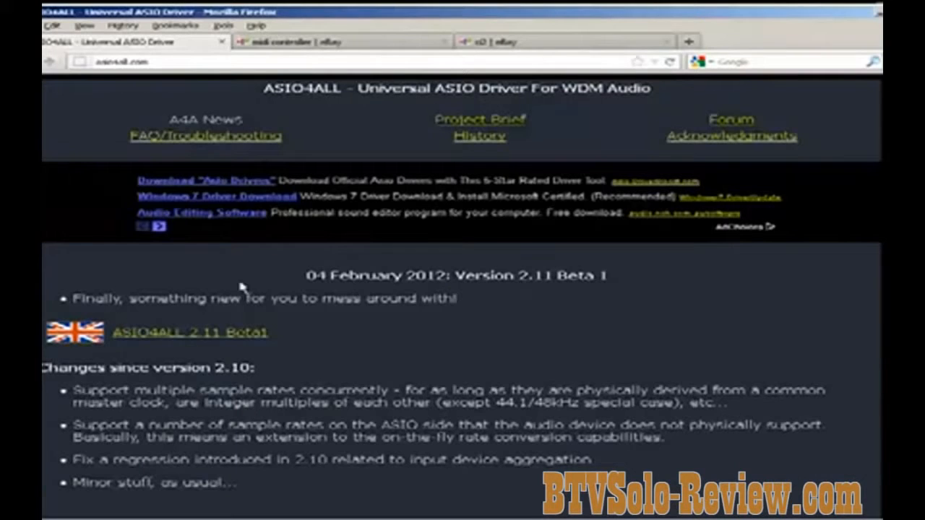
# - Look through the eBay MIDI controller listings in Firefox, then view the ci2 search page
pyautogui.click(365, 45)
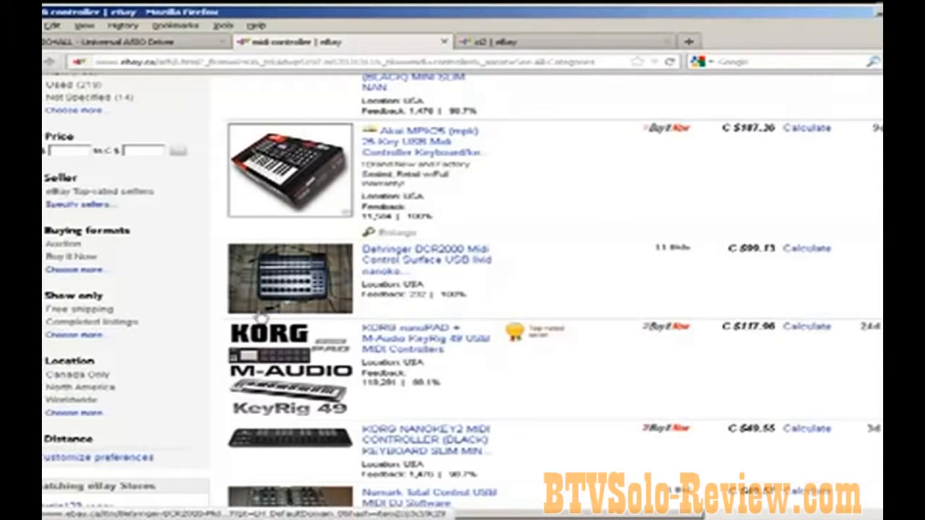
pyautogui.scroll(-5, 305, 426)
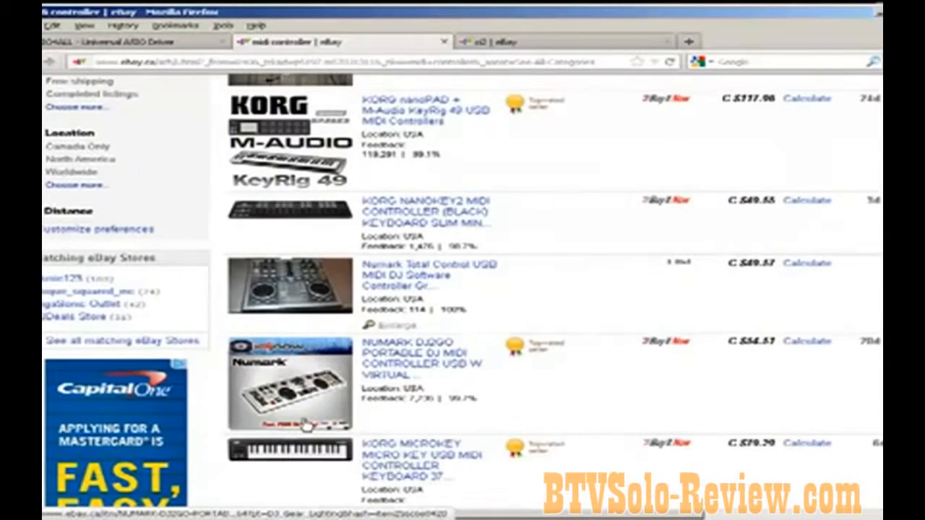
pyautogui.scroll(-10, 299, 337)
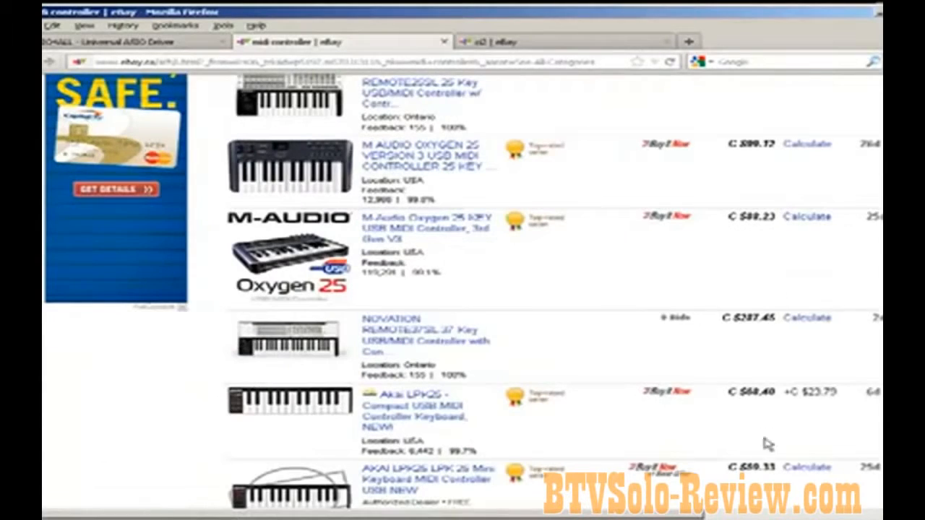
pyautogui.scroll(-2, 757, 383)
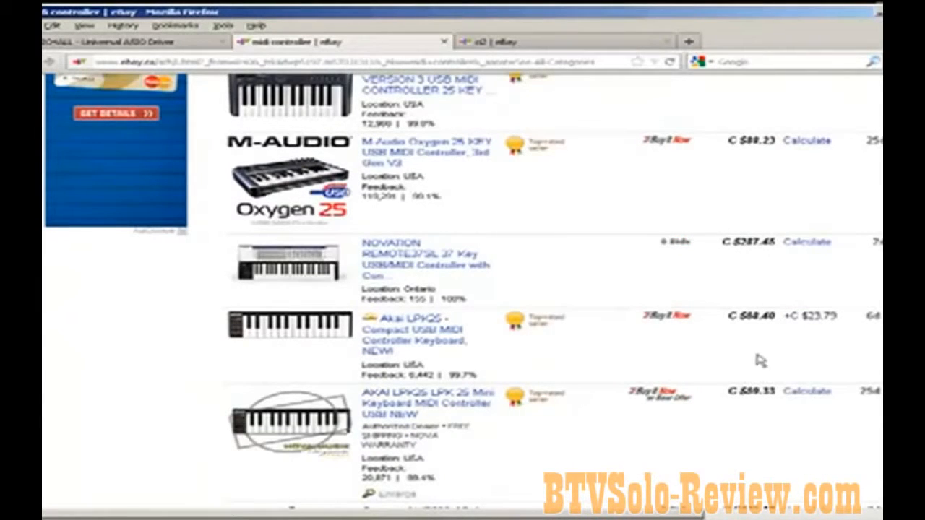
pyautogui.scroll(10, 582, 366)
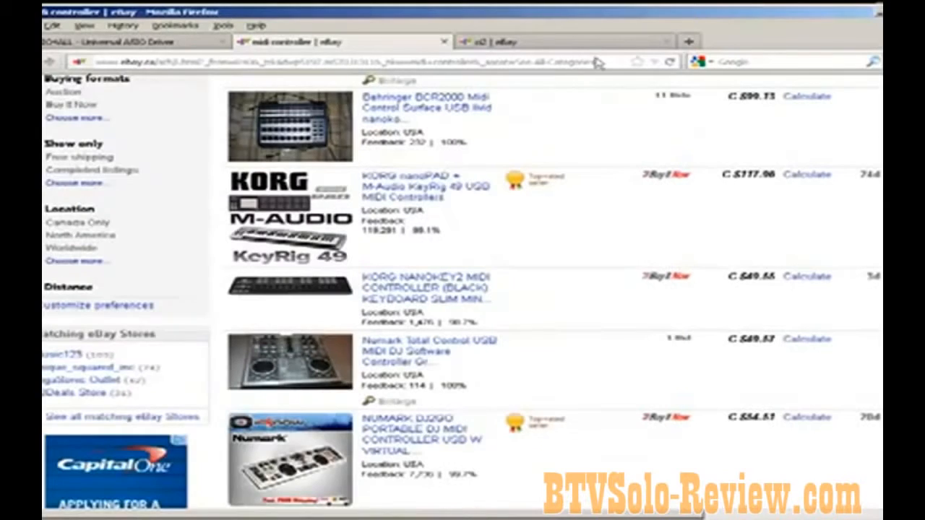
pyautogui.click(599, 47)
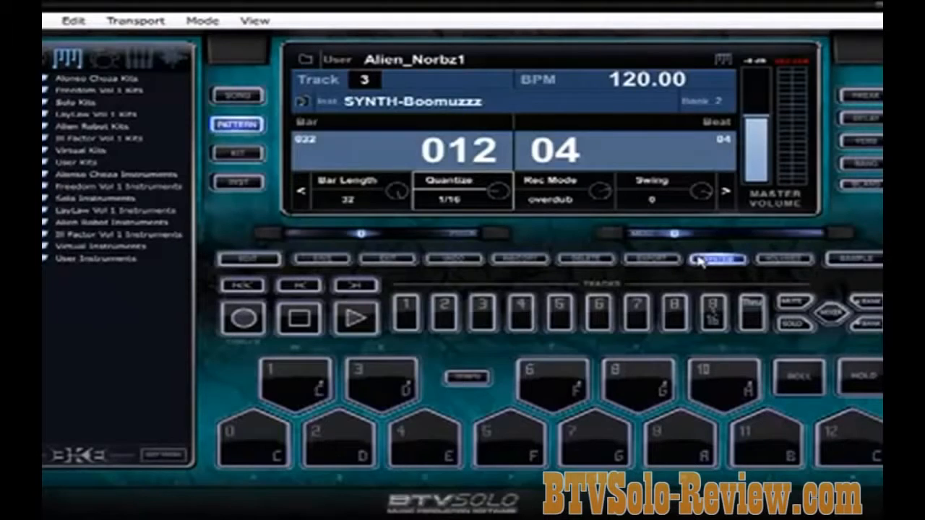
# - Review the audio and MIDI options in BTV Solo's system settings, then close the dialog
pyautogui.click(699, 262)
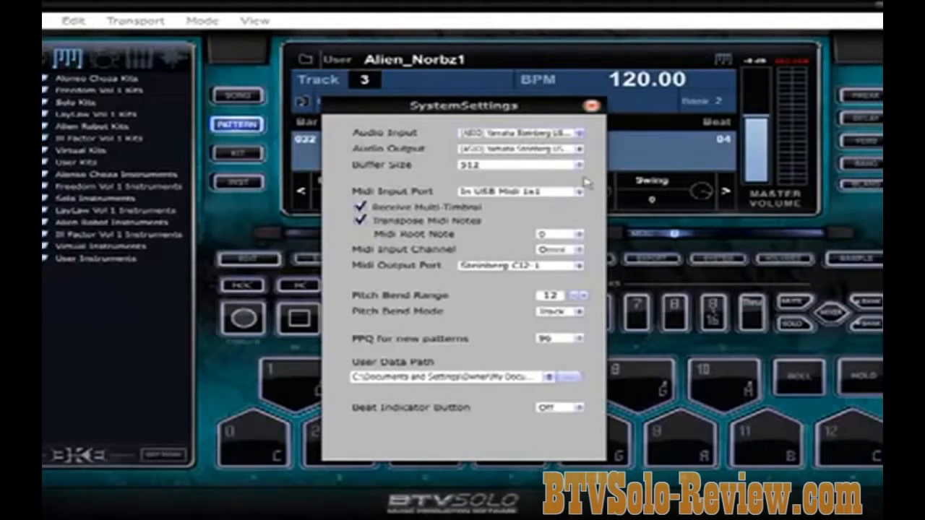
pyautogui.click(591, 106)
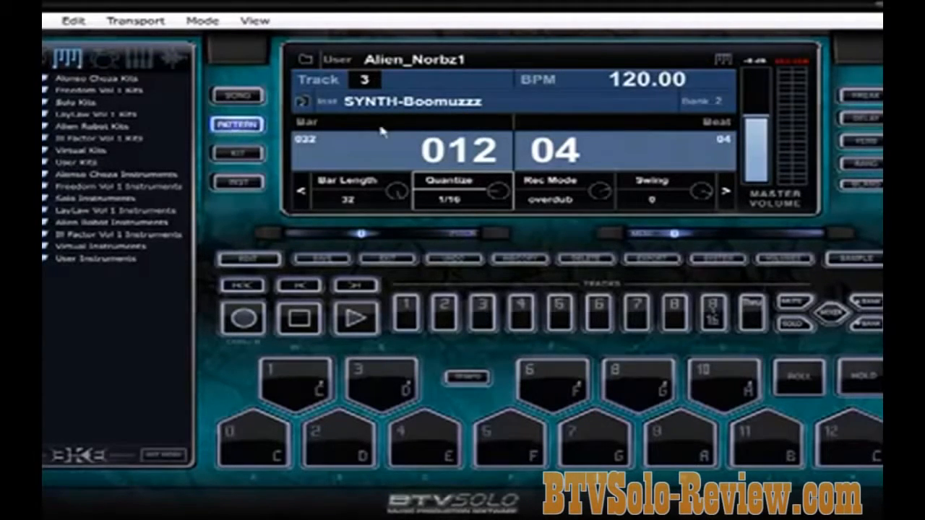
# - Exit the Alien_Norbz1 pattern editor and audition the pattern from its start and again from further in
pyautogui.click(383, 260)
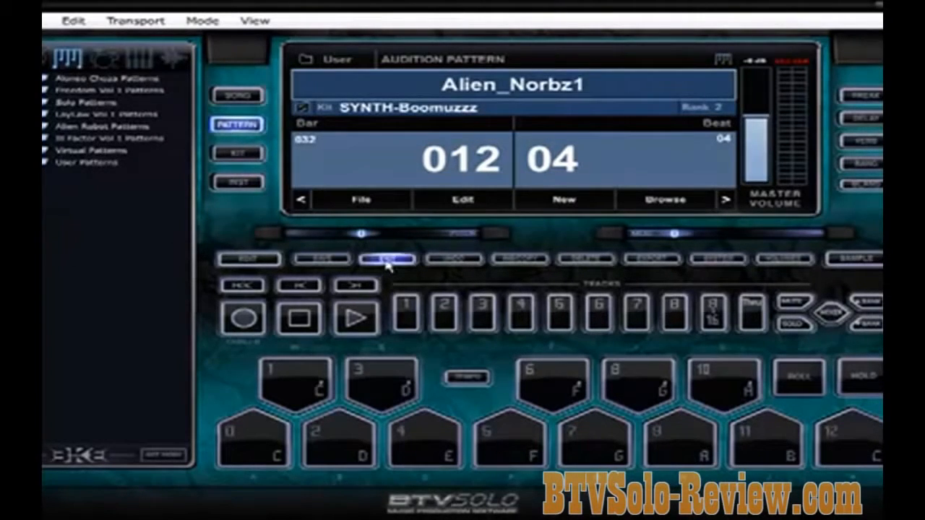
pyautogui.click(242, 285)
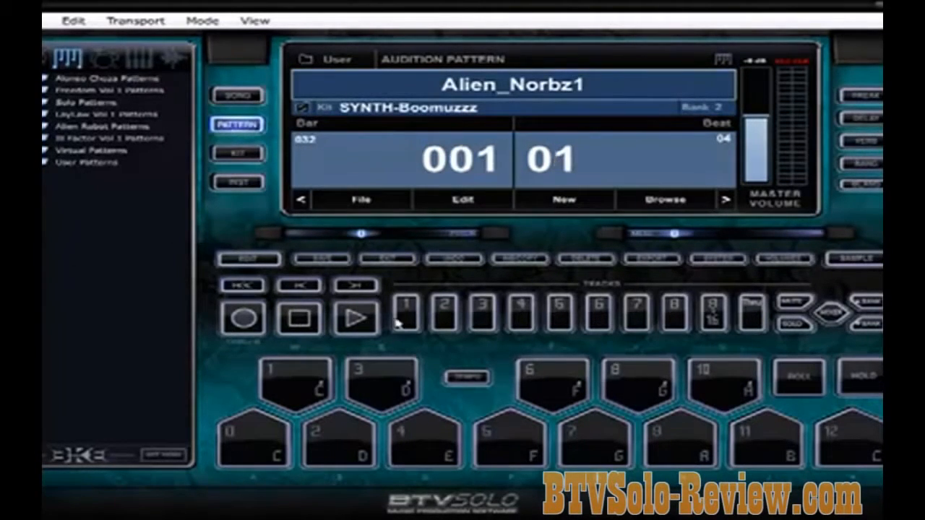
pyautogui.click(357, 318)
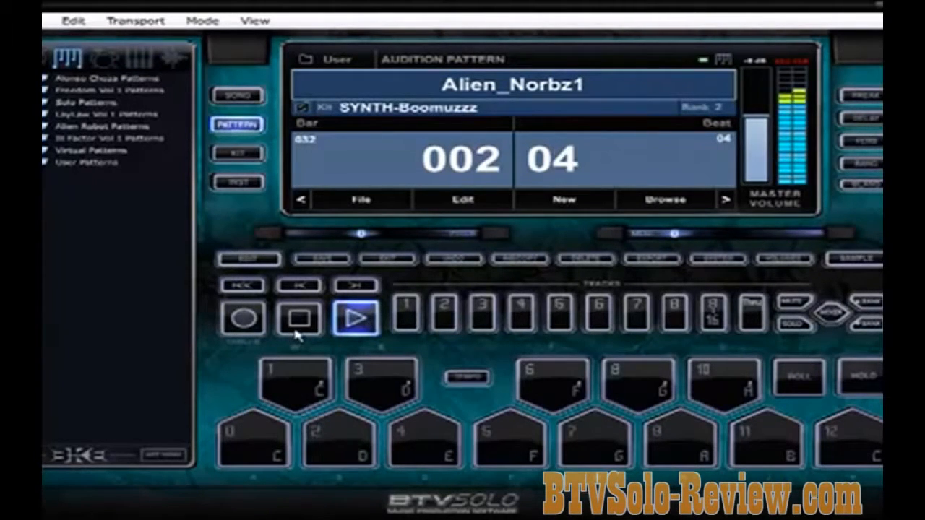
pyautogui.click(297, 320)
pyautogui.click(364, 287)
pyautogui.click(363, 287)
pyautogui.click(355, 318)
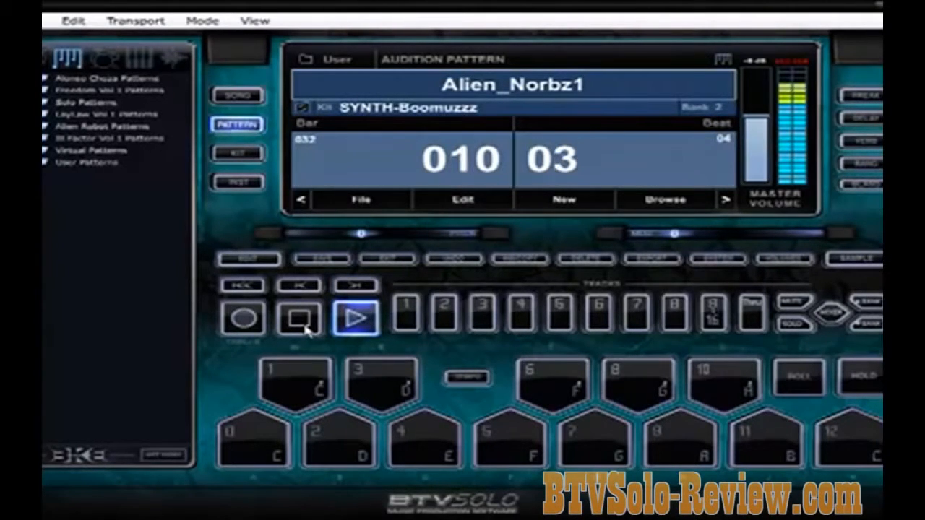
pyautogui.click(305, 327)
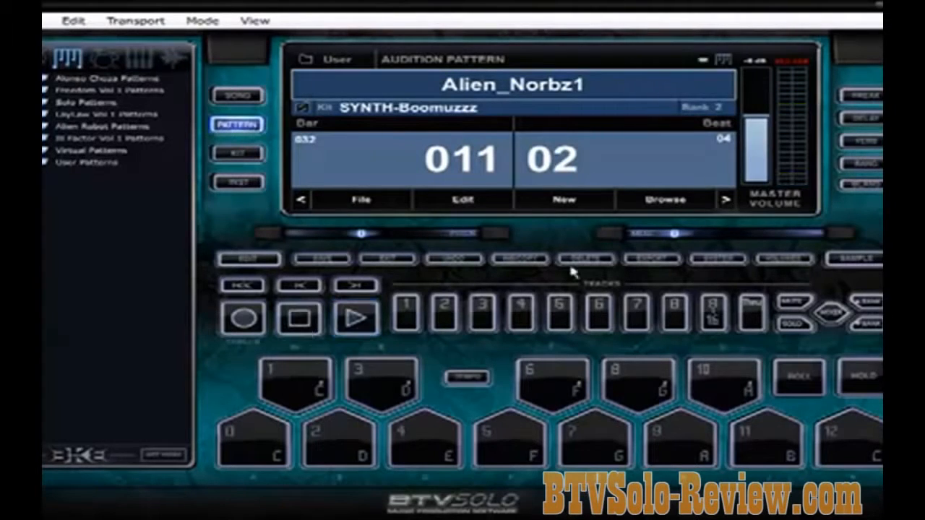
# - Create a new pattern and load EAST-BoomKit from the Solo Kits onto track 3
pyautogui.click(560, 202)
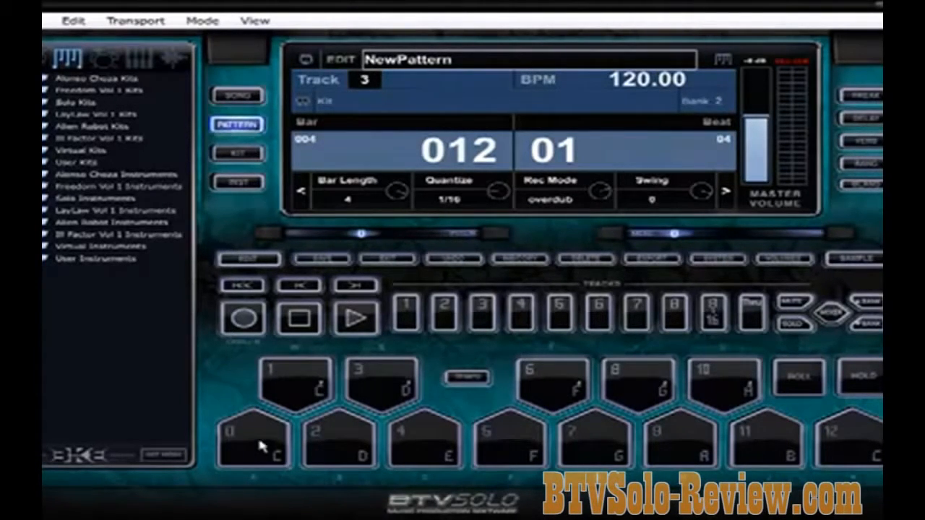
pyautogui.click(72, 103)
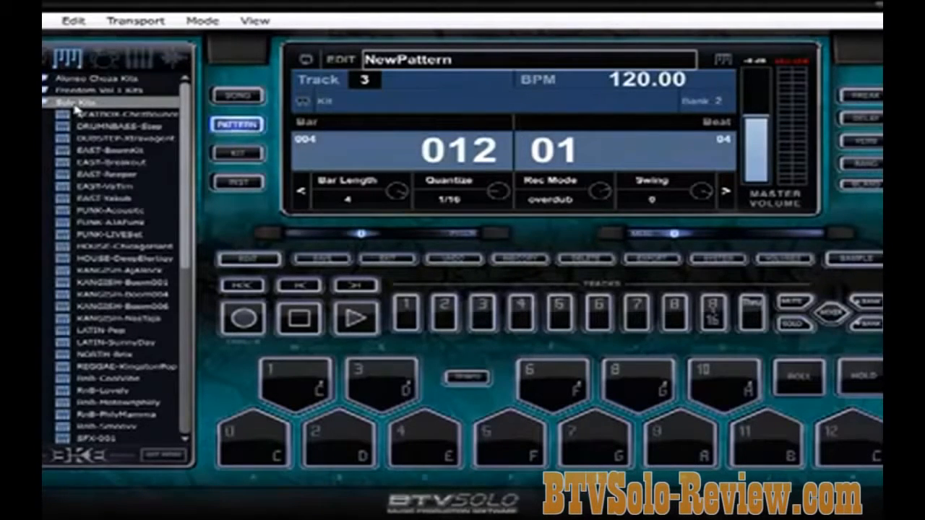
pyautogui.doubleClick(107, 151)
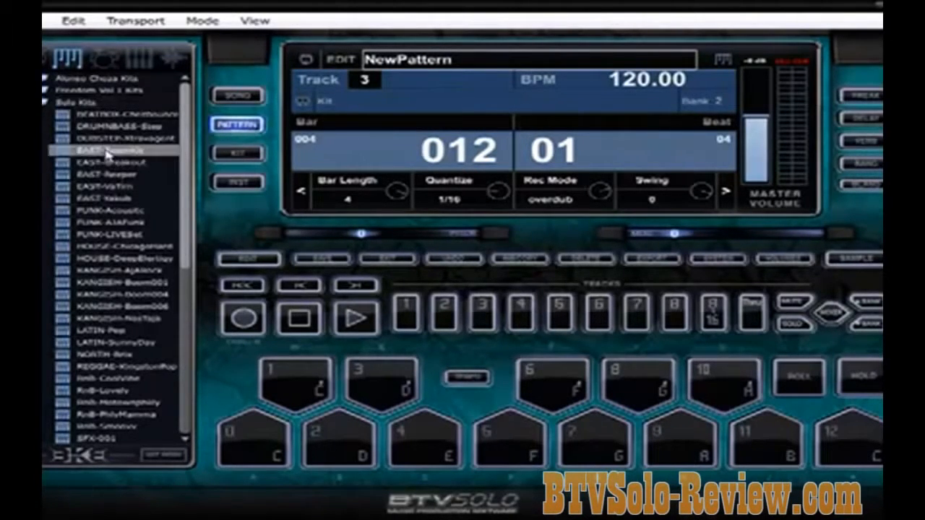
# - Audition several of the EAST-BoomKit sounds on the on-screen pads
pyautogui.click(278, 417)
pyautogui.click(434, 443)
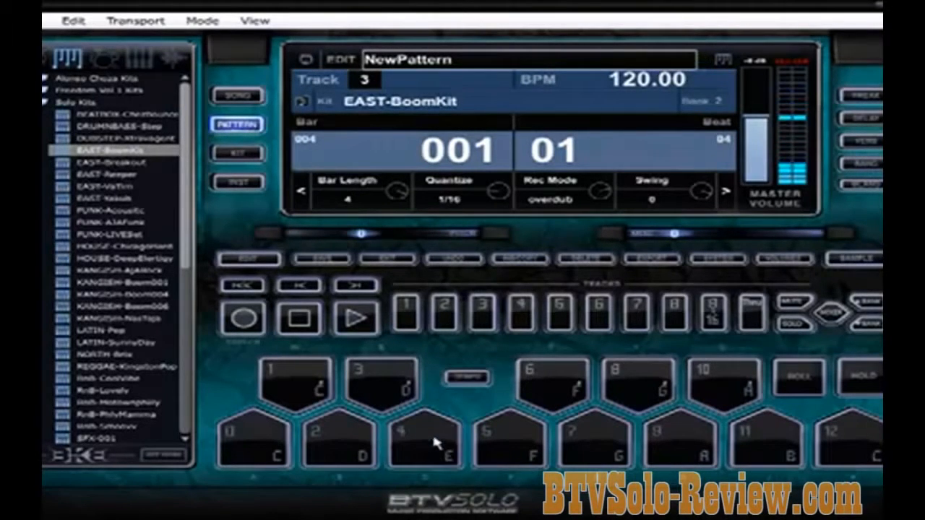
pyautogui.click(506, 443)
pyautogui.click(289, 442)
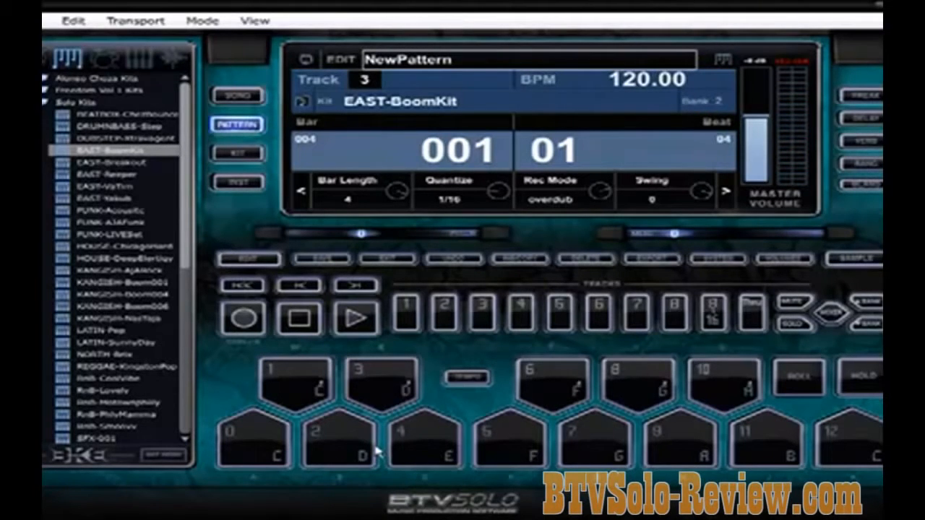
# - Play the kit's sounds from the computer keyboard across pad banks, finishing on bank 3
pyautogui.press('a')
pyautogui.click(876, 309)
pyautogui.click(877, 308)
pyautogui.press('a')
pyautogui.press('s')
pyautogui.press('g')
pyautogui.press('h')
pyautogui.press('j')
pyautogui.press('a')
pyautogui.press('s')
pyautogui.press('d')
pyautogui.press('f')
pyautogui.press('h')
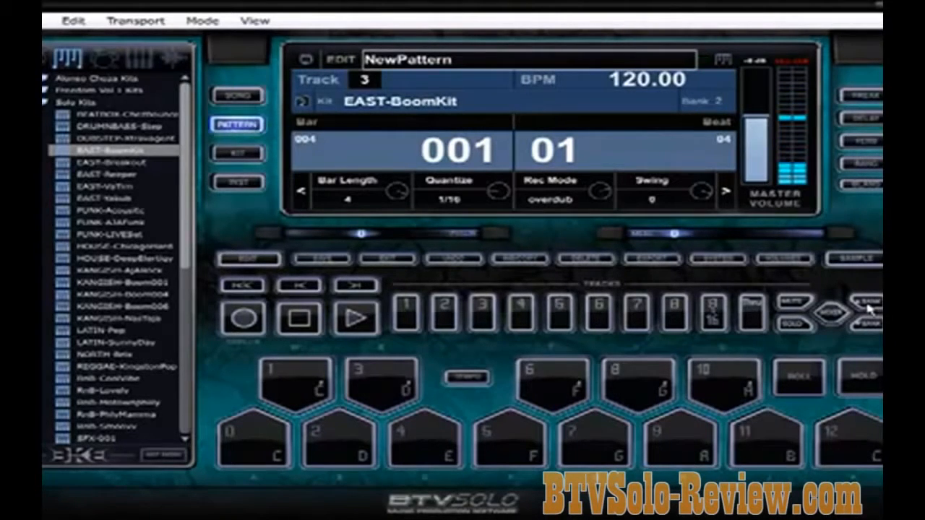
pyautogui.click(870, 309)
pyautogui.press('j')
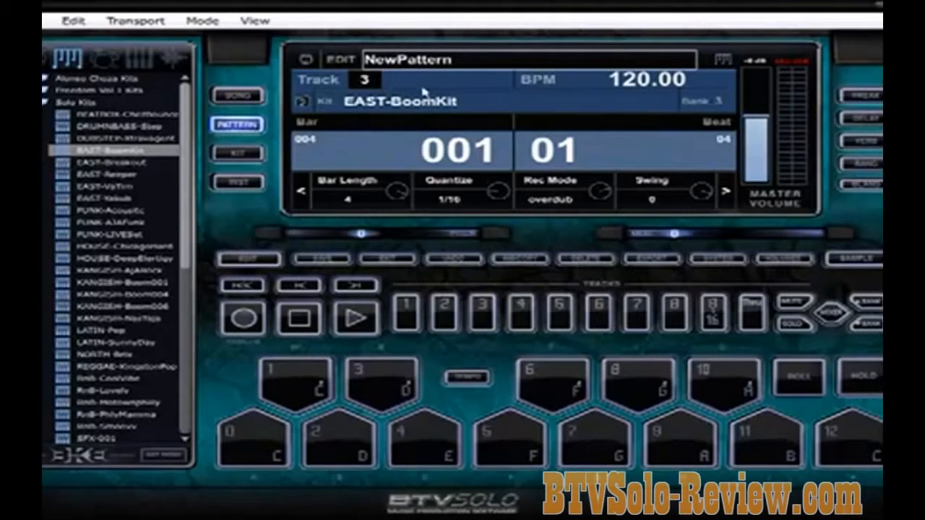
# - Set the new pattern's bar length to 8
pyautogui.click(370, 201)
pyautogui.moveTo(370, 201)
pyautogui.mouseDown()
pyautogui.moveTo(370, 210)
pyautogui.moveTo(369, 189)
pyautogui.mouseUp()
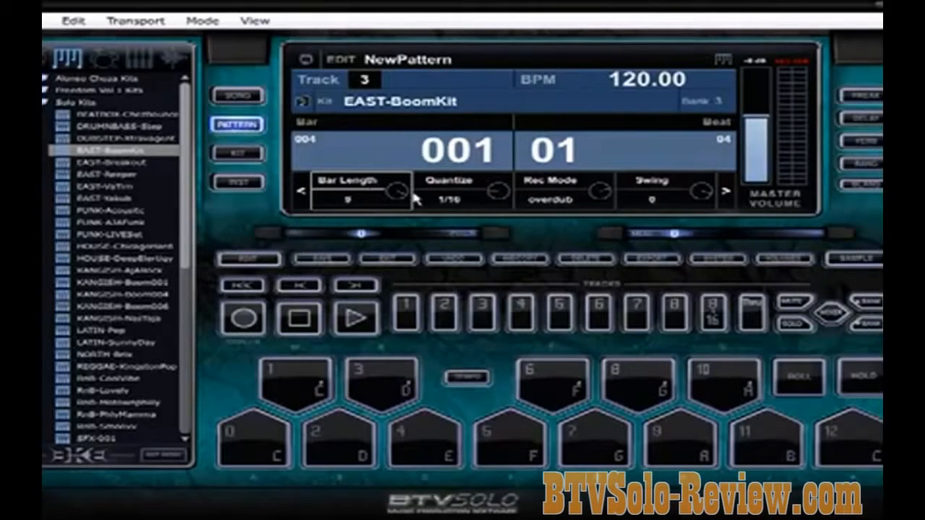
pyautogui.moveTo(382, 203); pyautogui.dragTo(377, 54)
pyautogui.moveTo(372, 146); pyautogui.dragTo(383, 340)
# - Review the quantize, record mode and swing parameters, then show the page with signature, pre-roll and click settings
pyautogui.moveTo(459, 205); pyautogui.dragTo(484, 207)
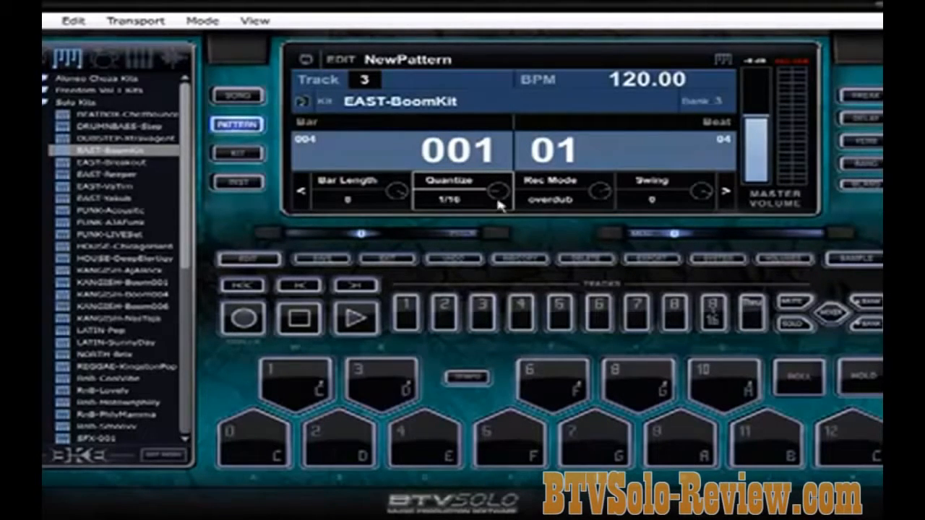
pyautogui.click(558, 212)
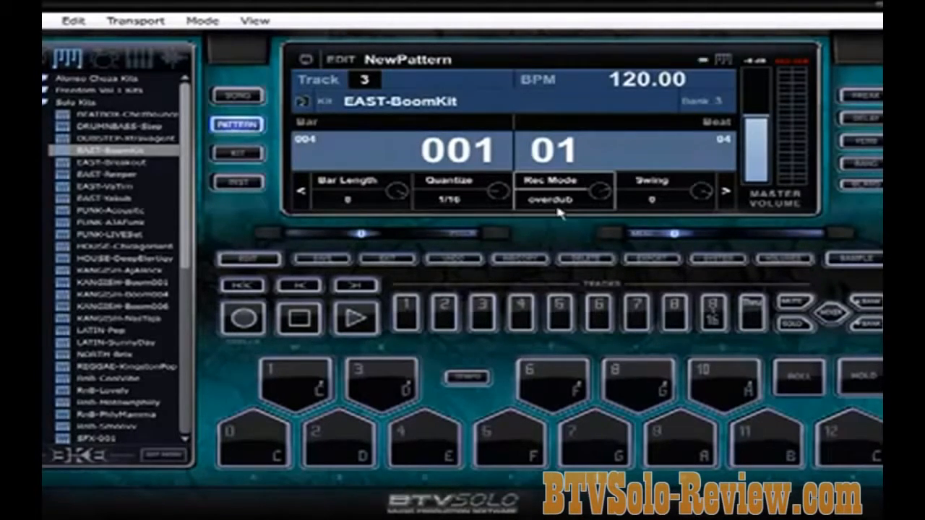
pyautogui.click(662, 203)
pyautogui.click(726, 192)
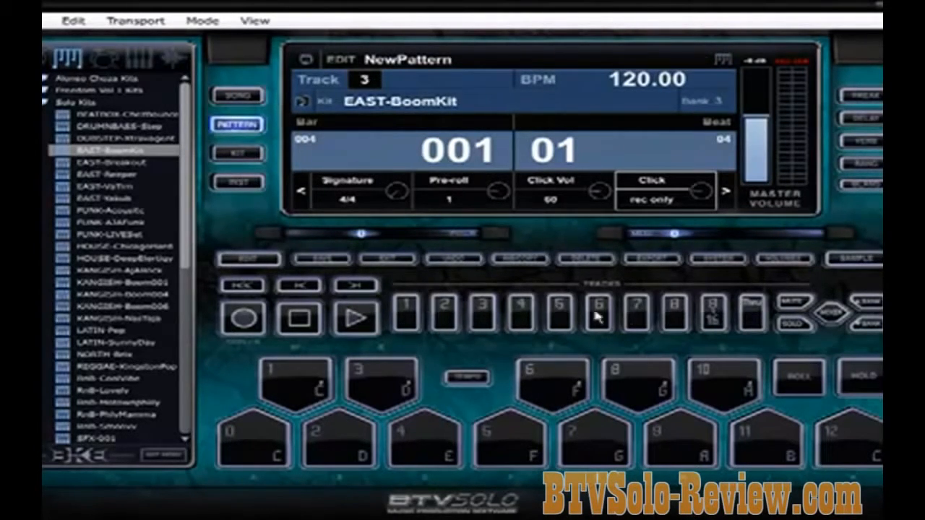
# - Switch to tracks 9–16 and back to 1–8, then select track 1
pyautogui.click(712, 314)
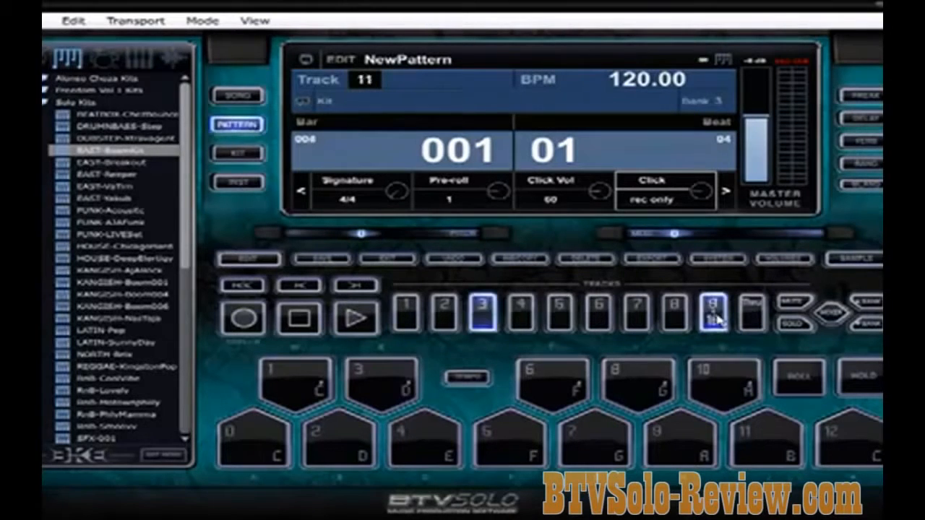
pyautogui.click(716, 316)
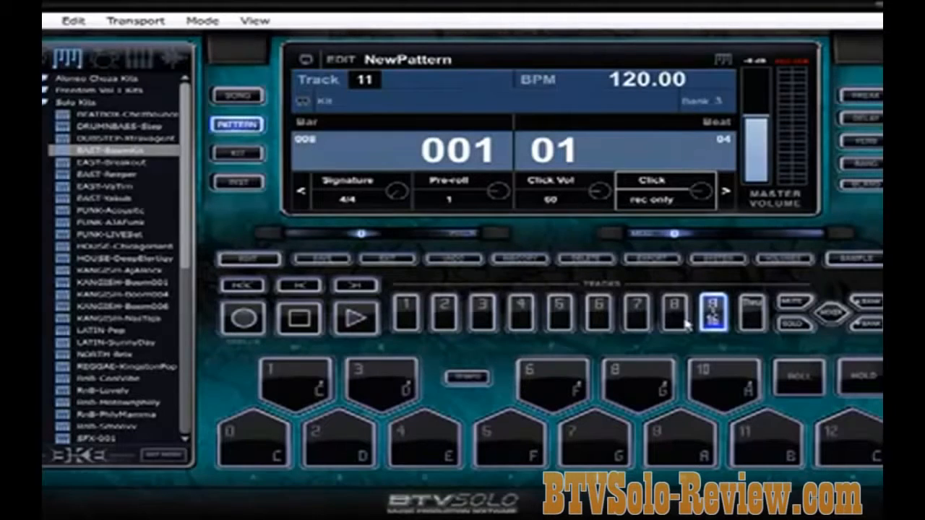
pyautogui.click(712, 314)
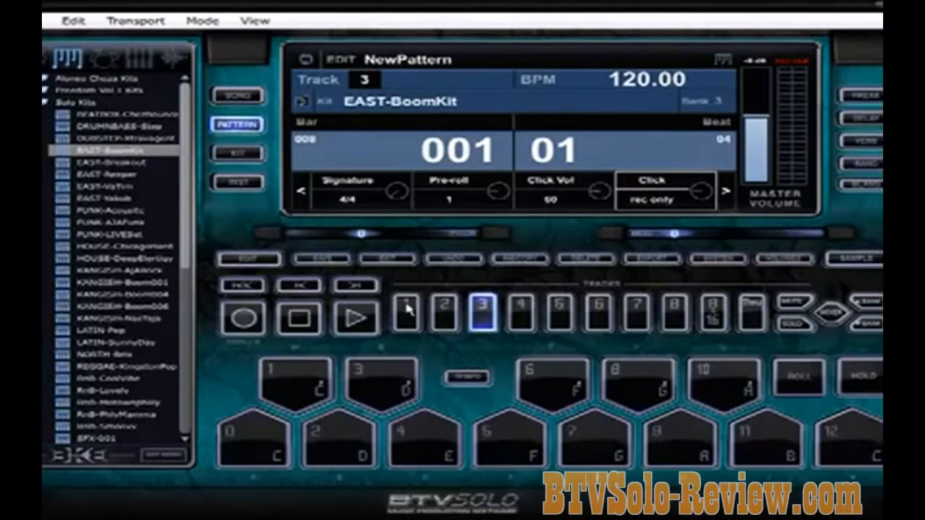
pyautogui.click(406, 309)
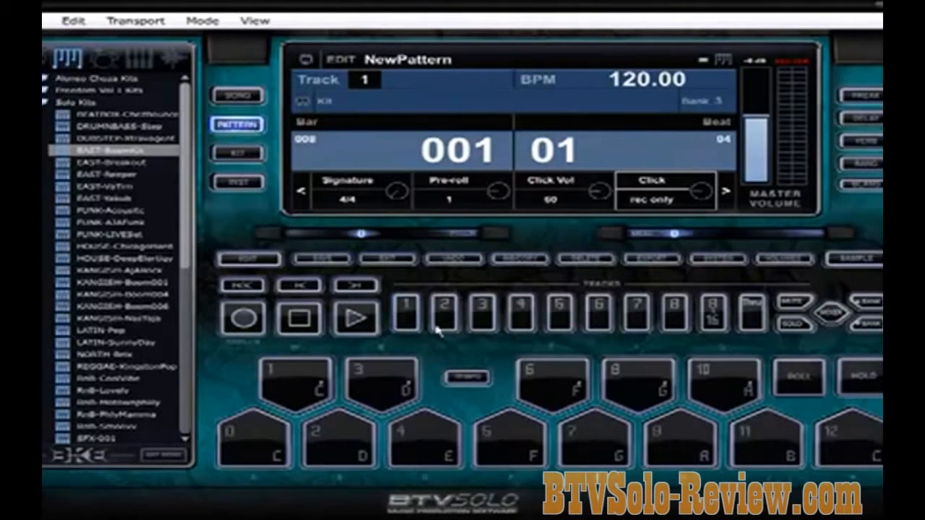
# - Set the pattern's tempo to 95 BPM
pyautogui.click(445, 312)
pyautogui.click(419, 325)
pyautogui.click(630, 84)
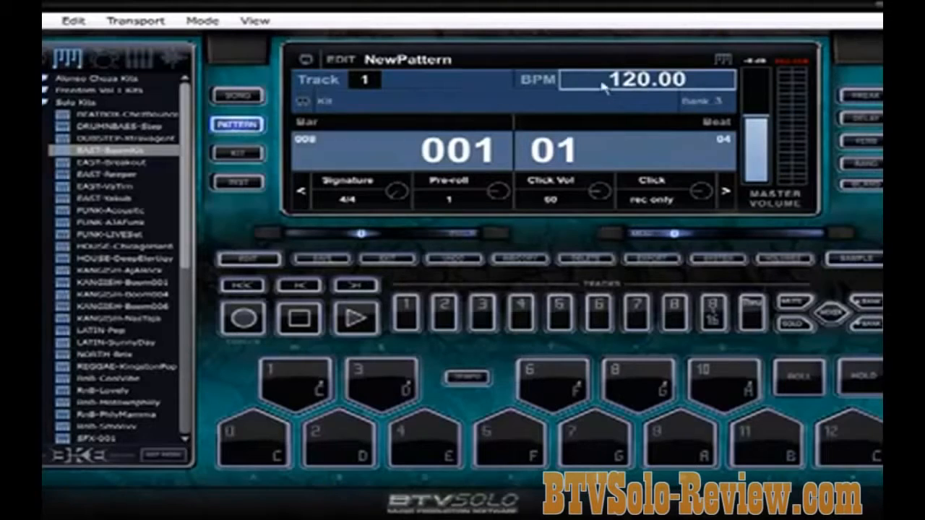
pyautogui.moveTo(634, 85); pyautogui.dragTo(640, 115)
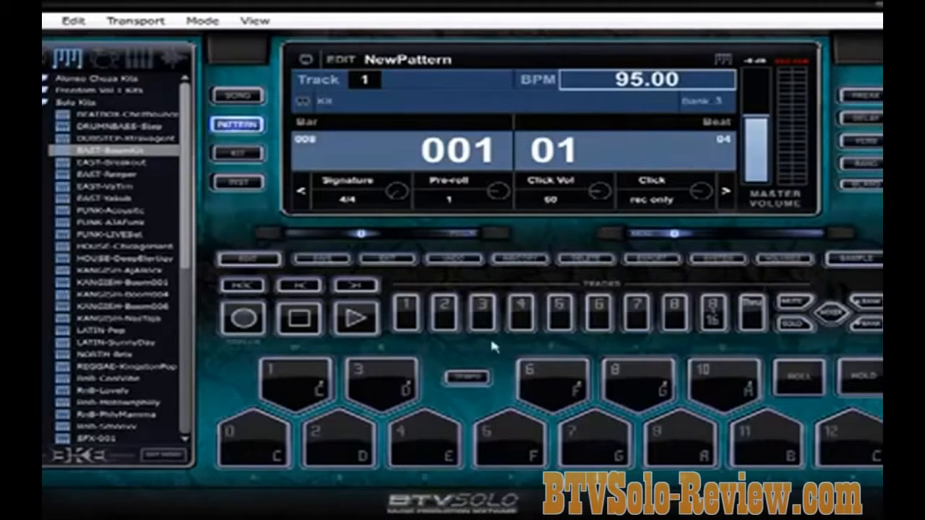
# - Tap in the pattern's tempo until it reads 102.56 BPM
pyautogui.click(255, 321)
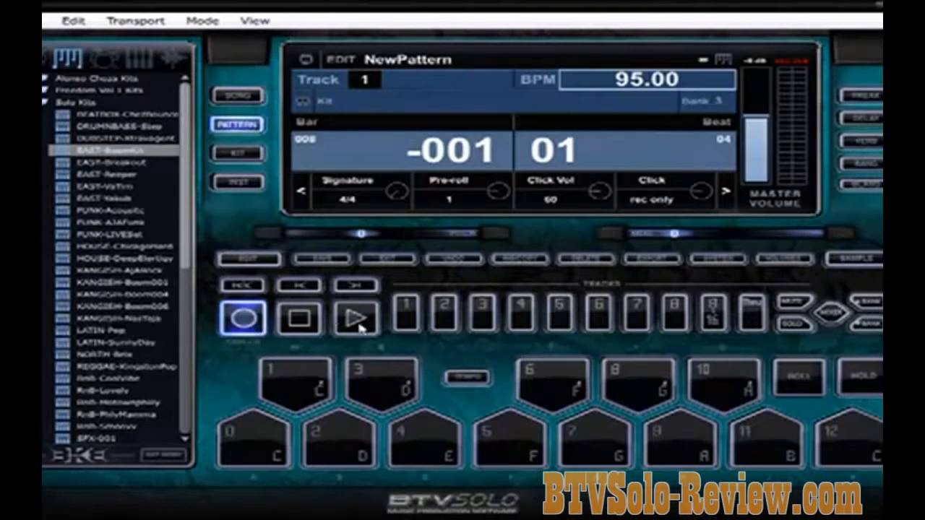
pyautogui.click(466, 377)
pyautogui.click(466, 377)
pyautogui.click(467, 376)
pyautogui.click(487, 381)
pyautogui.click(486, 381)
pyautogui.click(486, 381)
pyautogui.click(487, 381)
pyautogui.click(486, 381)
pyautogui.click(486, 381)
pyautogui.click(487, 381)
pyautogui.click(486, 380)
pyautogui.click(486, 381)
pyautogui.click(486, 381)
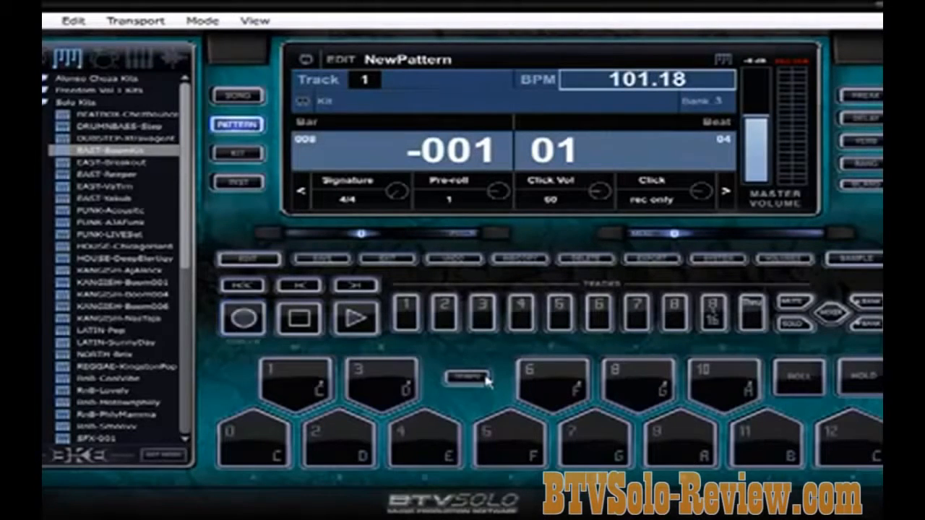
pyautogui.click(486, 381)
pyautogui.click(487, 380)
pyautogui.click(487, 380)
pyautogui.click(487, 381)
pyautogui.click(486, 381)
pyautogui.click(487, 381)
pyautogui.click(487, 381)
pyautogui.click(486, 381)
pyautogui.click(486, 381)
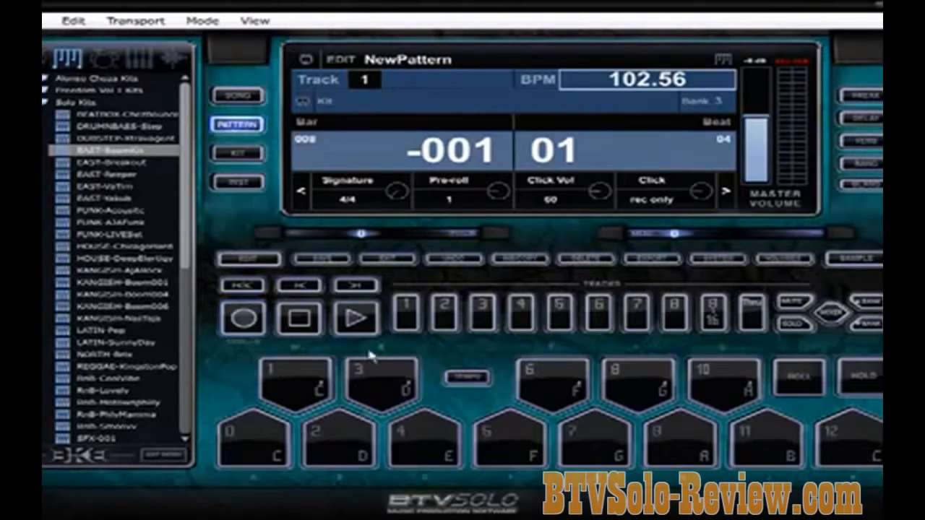
# - Load the EAST-BoomKit kit onto track 1 and try out its drum sounds from the computer keyboard
pyautogui.click(357, 315)
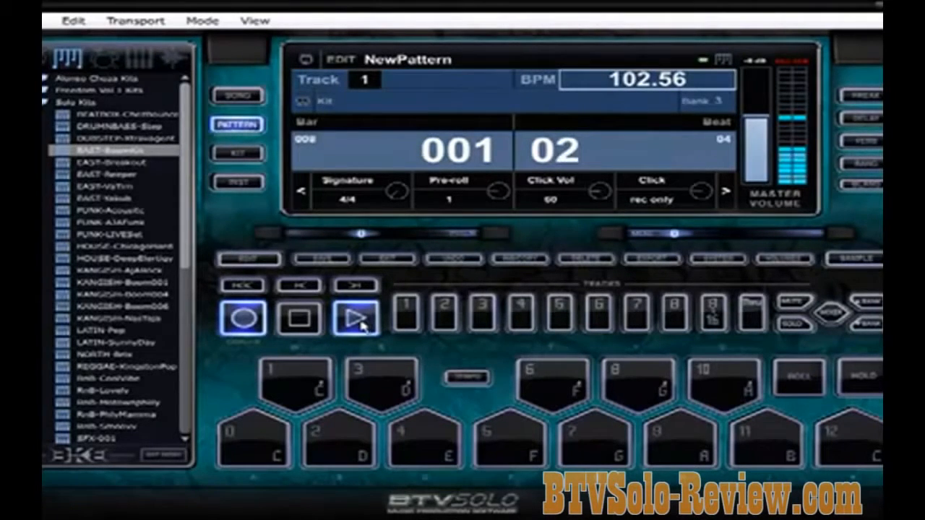
pyautogui.doubleClick(112, 152)
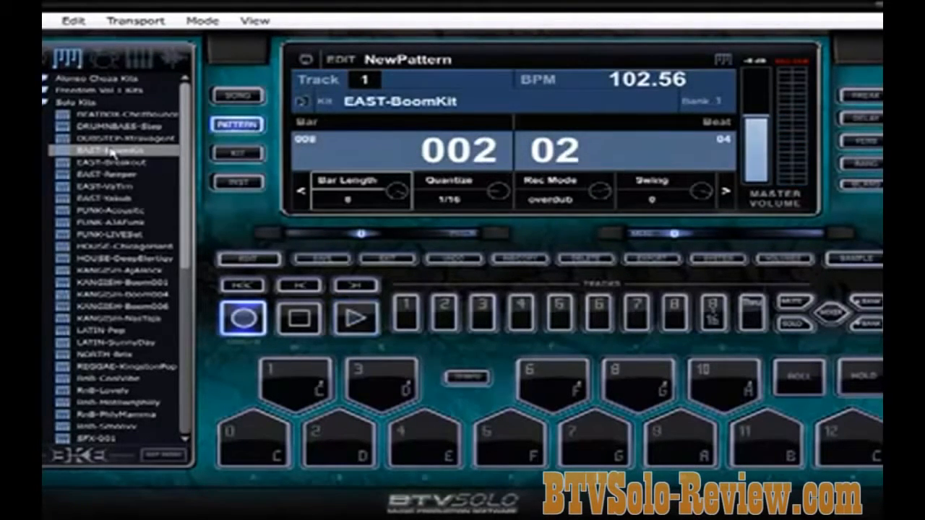
pyautogui.press('d')
pyautogui.press('s')
pyautogui.press('a')
pyautogui.press('s')
pyautogui.press('s')
pyautogui.press('s')
pyautogui.press('a')
pyautogui.press('s')
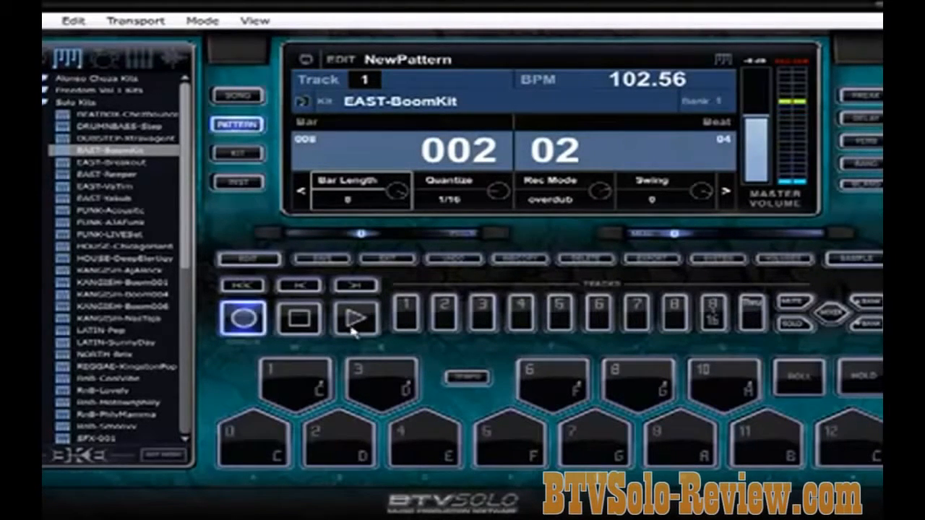
# - Record a drum part across the eight bars of track 1 with pads 0 and 2, overdubbing as the pattern loops
pyautogui.click(354, 329)
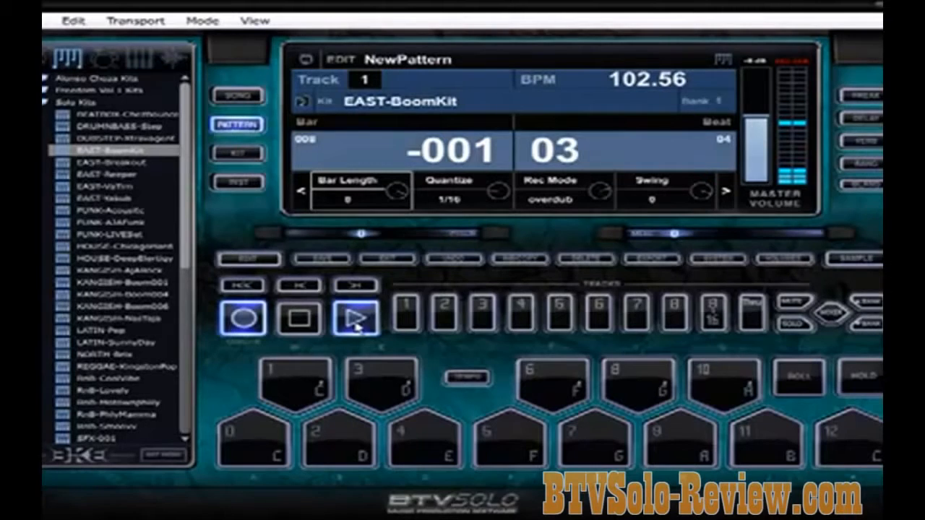
pyautogui.press('s')
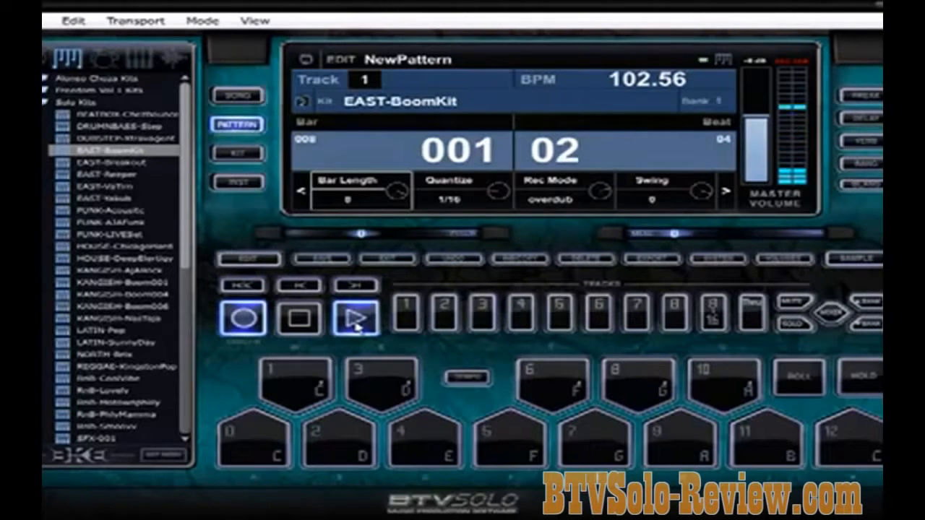
pyautogui.press('a')
pyautogui.press('s')
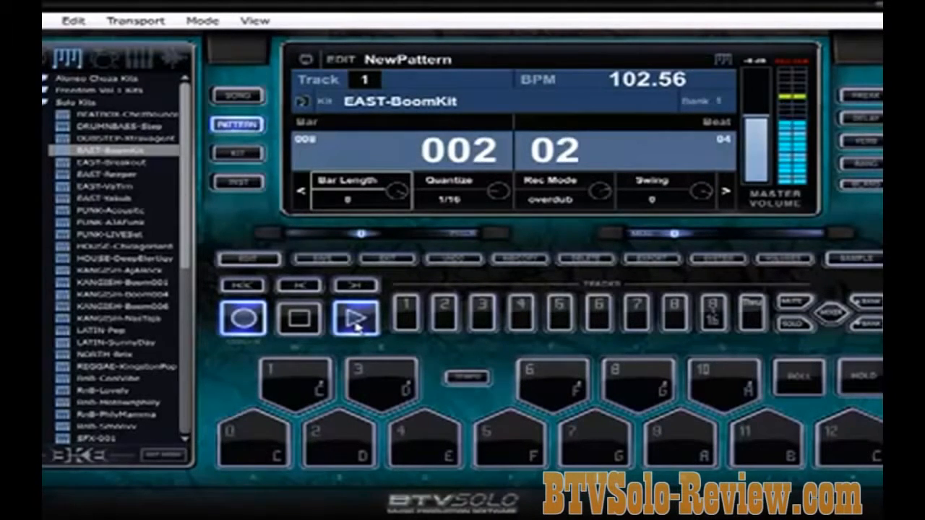
pyautogui.press('a')
pyautogui.press('s')
pyautogui.press('a')
pyautogui.press('s')
pyautogui.press('s')
pyautogui.press('a')
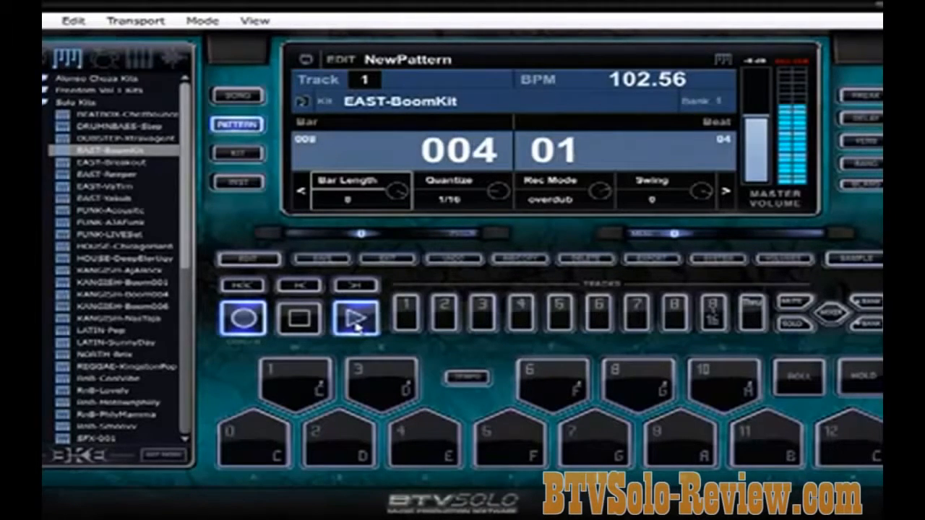
pyautogui.press('s')
pyautogui.press('a')
pyautogui.press('s')
pyautogui.press('a')
pyautogui.press('s')
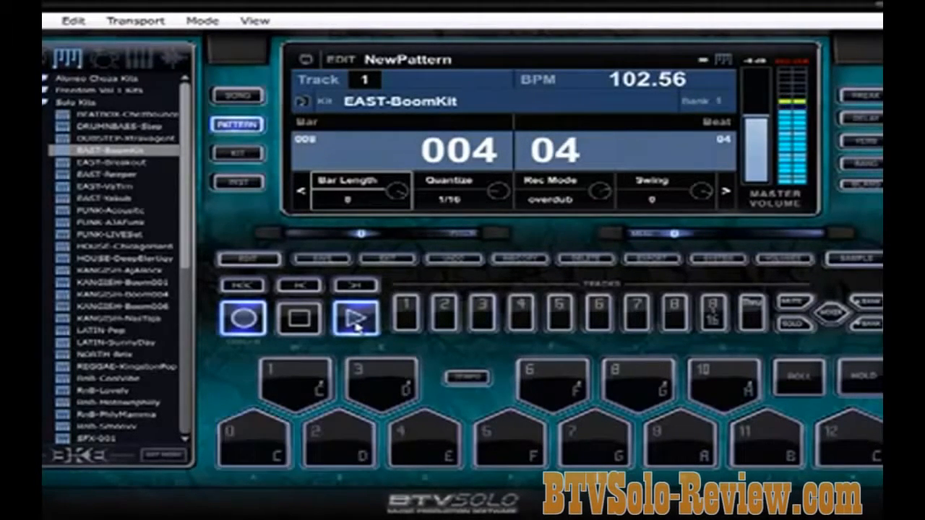
pyautogui.press('a')
pyautogui.press('s')
pyautogui.press('s')
pyautogui.press('a')
pyautogui.press('s')
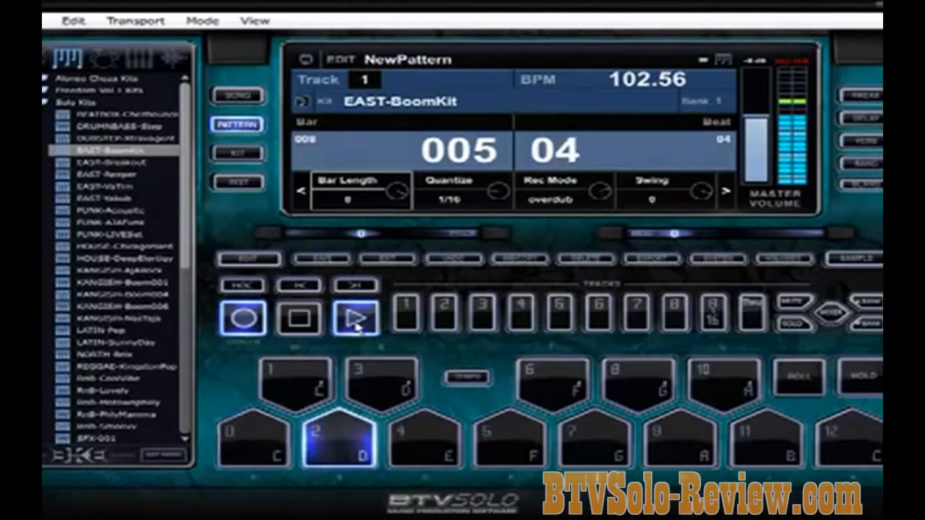
pyautogui.press('a')
pyautogui.press('s')
pyautogui.press('a')
pyautogui.press('s')
pyautogui.press('a')
pyautogui.press('s')
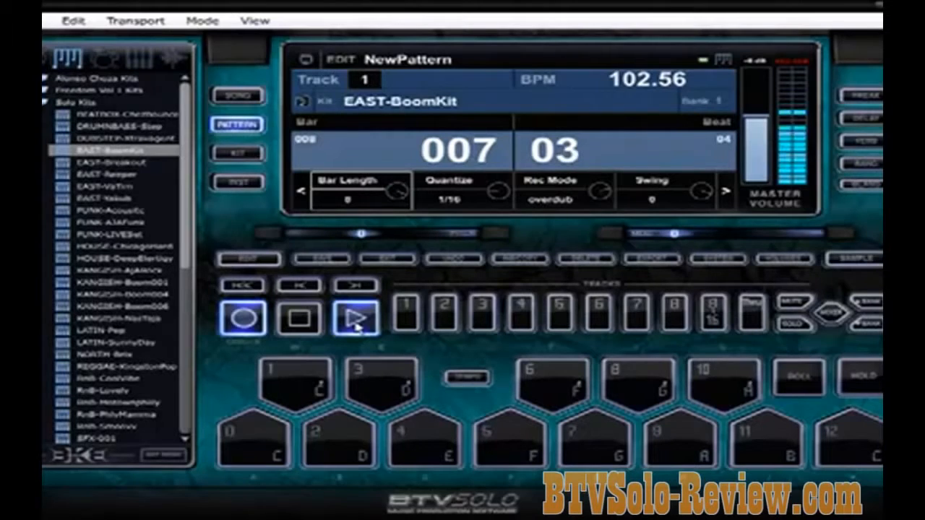
pyautogui.press('s')
pyautogui.press('a')
pyautogui.press('s')
pyautogui.press('a')
pyautogui.press('s')
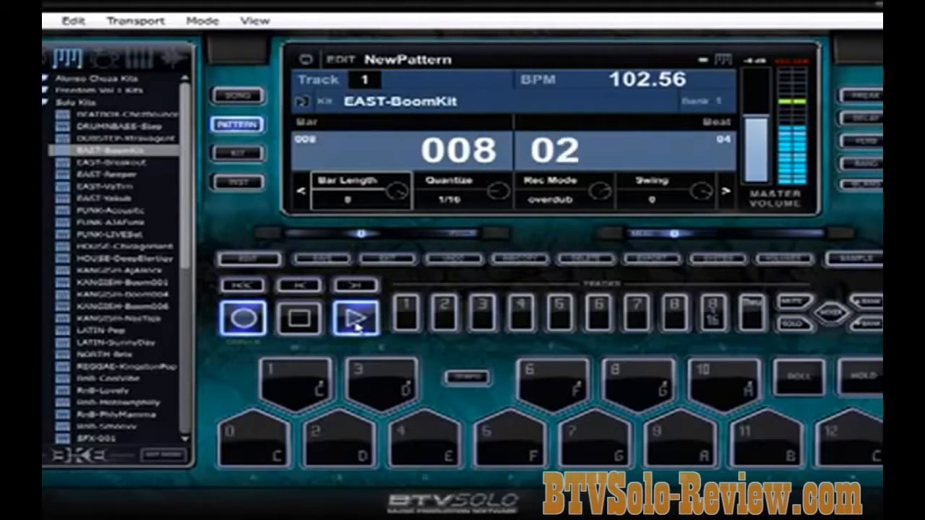
pyautogui.press('s')
pyautogui.press('a')
pyautogui.press('a')
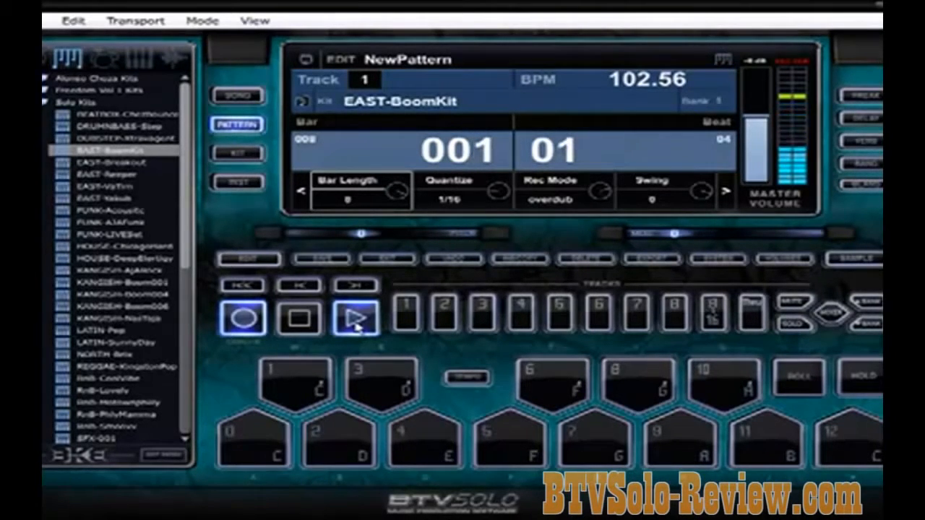
pyautogui.press('s')
pyautogui.press('a')
pyautogui.press('a')
pyautogui.press('a')
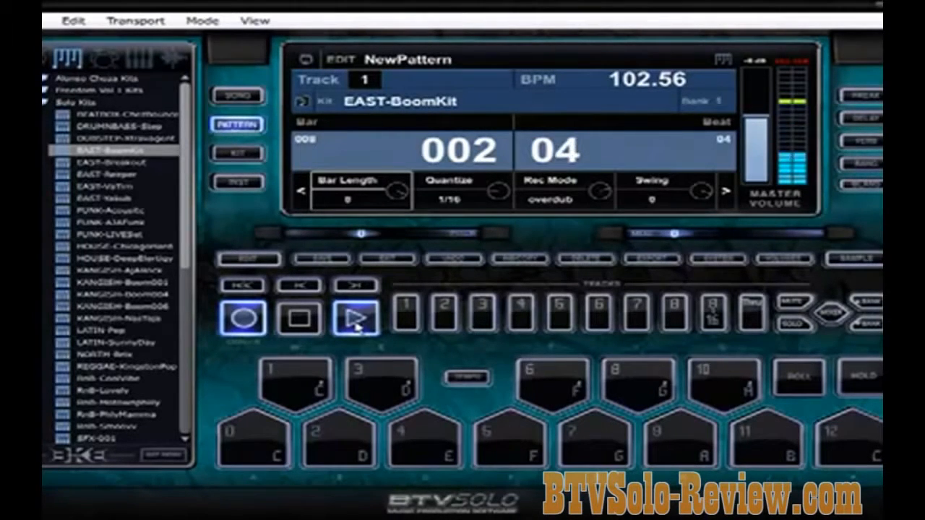
# - Switch recording off and back on while the pattern keeps playing, and try the Roll function
pyautogui.click(226, 329)
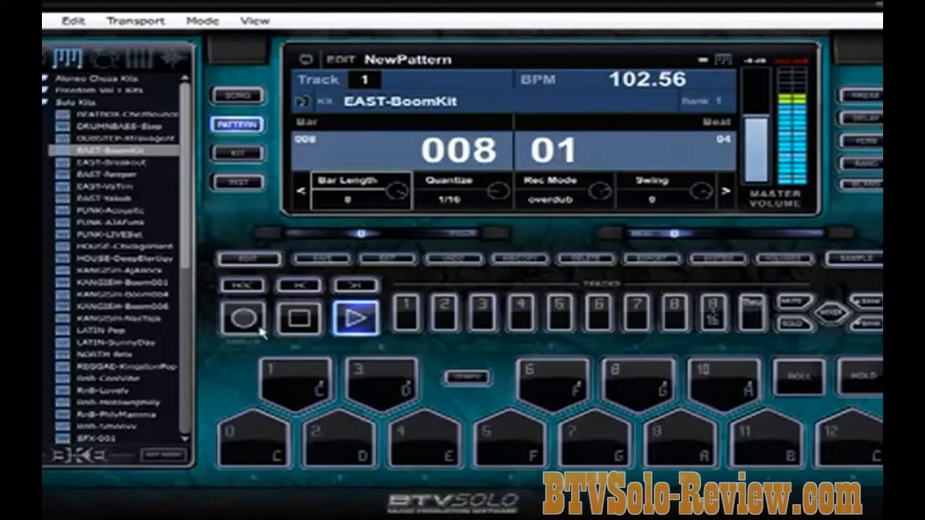
pyautogui.click(259, 329)
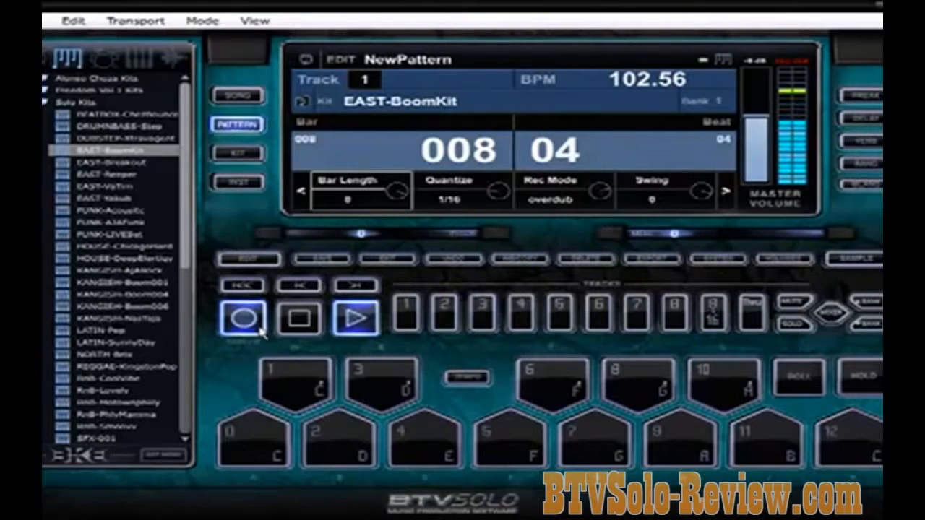
pyautogui.click(808, 385)
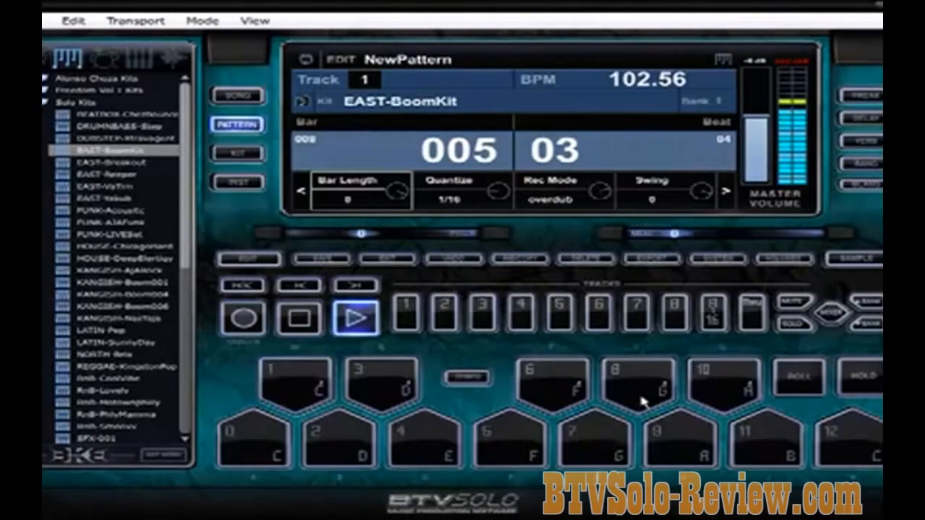
# - Overdub sounds from the kit's bank 2 onto track 1, and switch recording off while playback continues
pyautogui.click(751, 390)
pyautogui.click(763, 442)
pyautogui.click(751, 394)
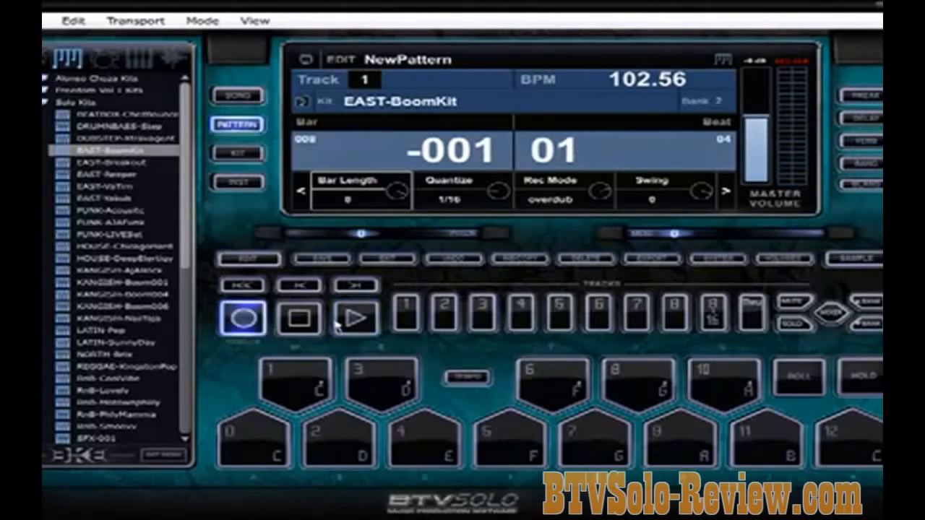
pyautogui.click(343, 325)
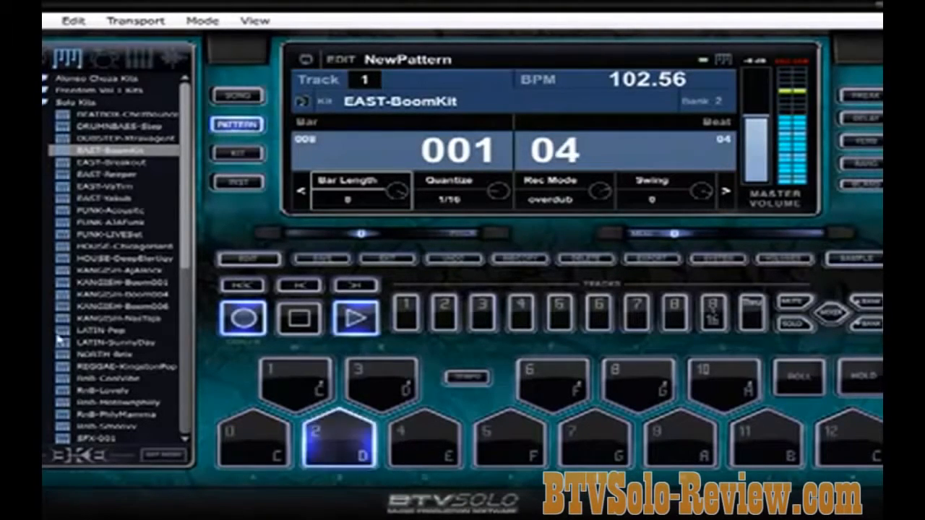
pyautogui.click(245, 324)
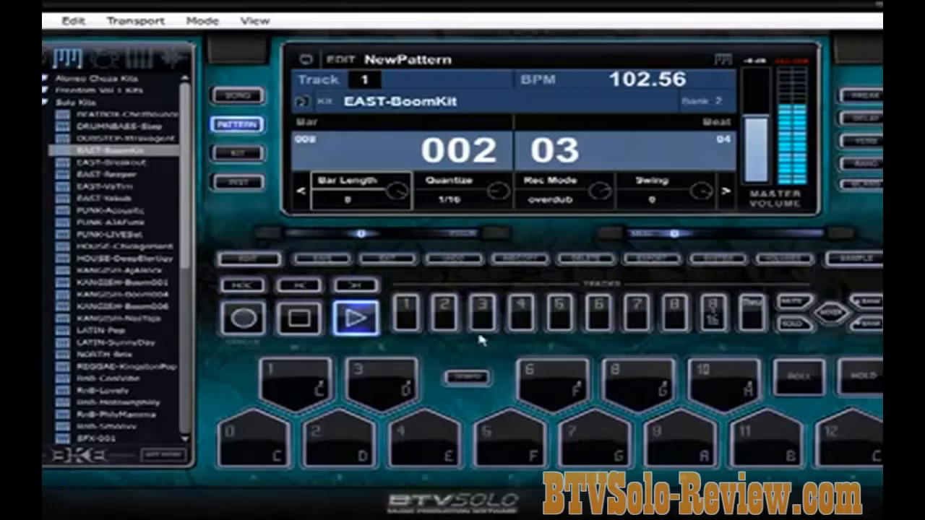
# - Stop the pattern, return to its start and listen to the recorded beat
pyautogui.press('space')
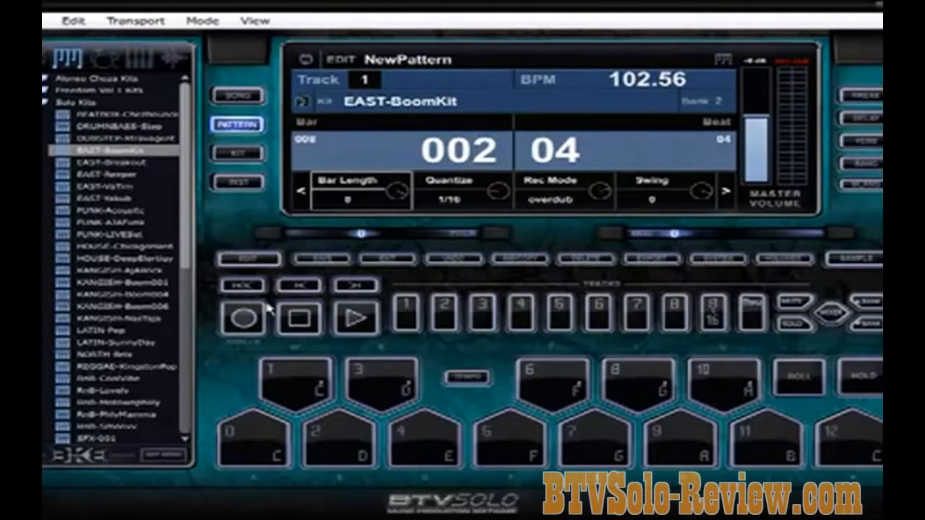
pyautogui.click(243, 285)
pyautogui.click(355, 318)
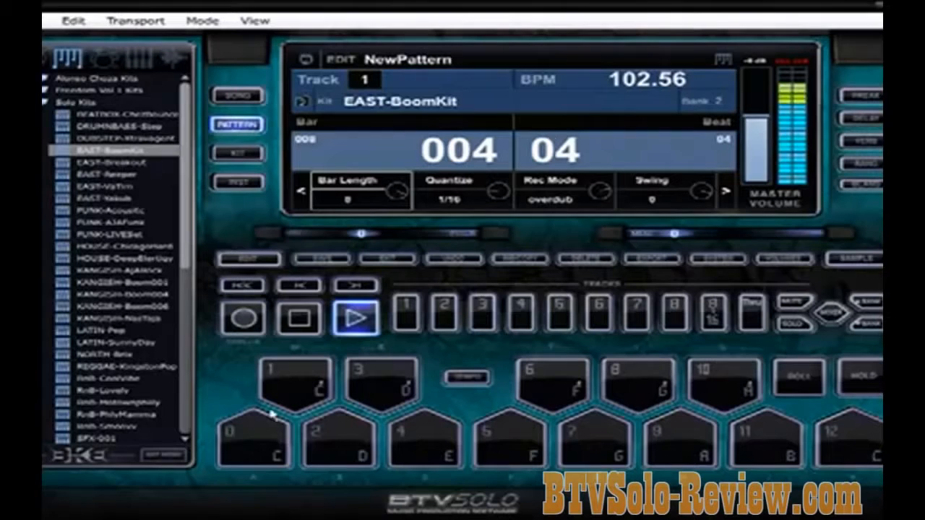
pyautogui.click(302, 321)
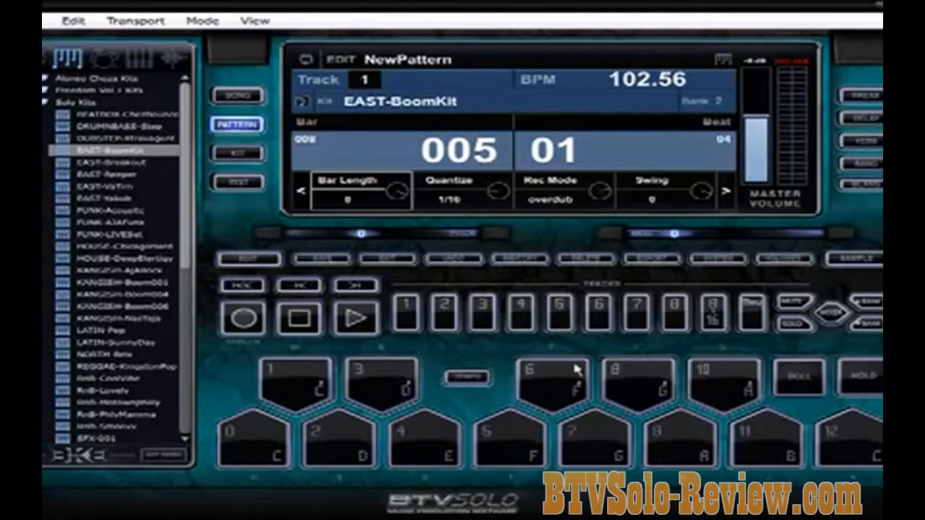
# - Select track 5, review the options for deleting its track data and cancel the deletion
pyautogui.click(560, 314)
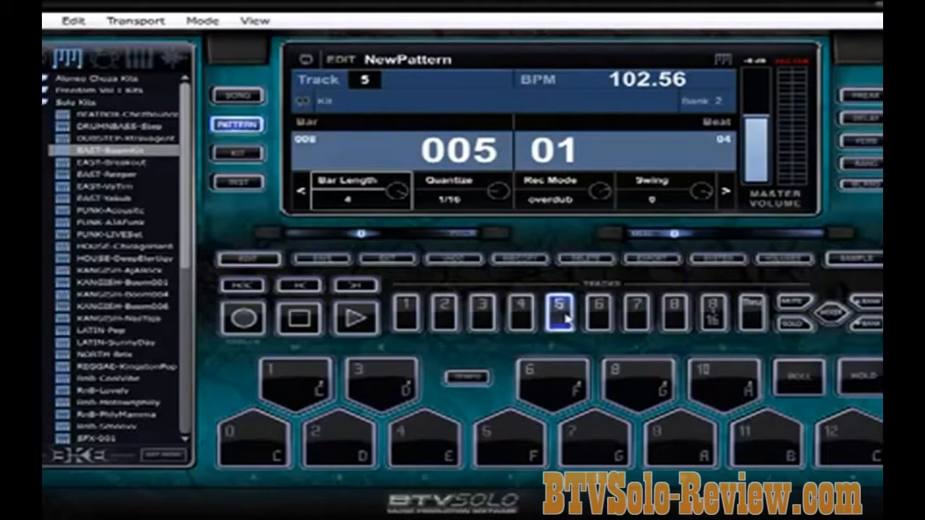
pyautogui.click(368, 82)
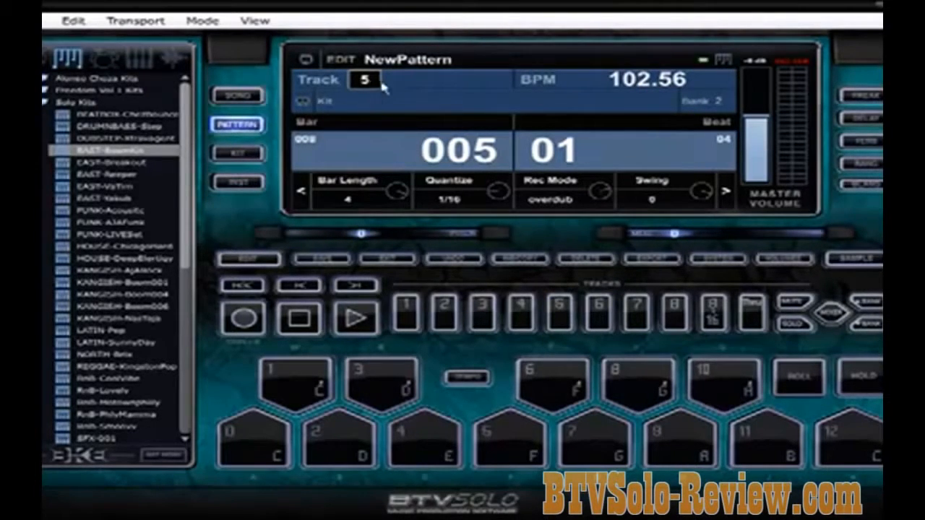
pyautogui.click(585, 258)
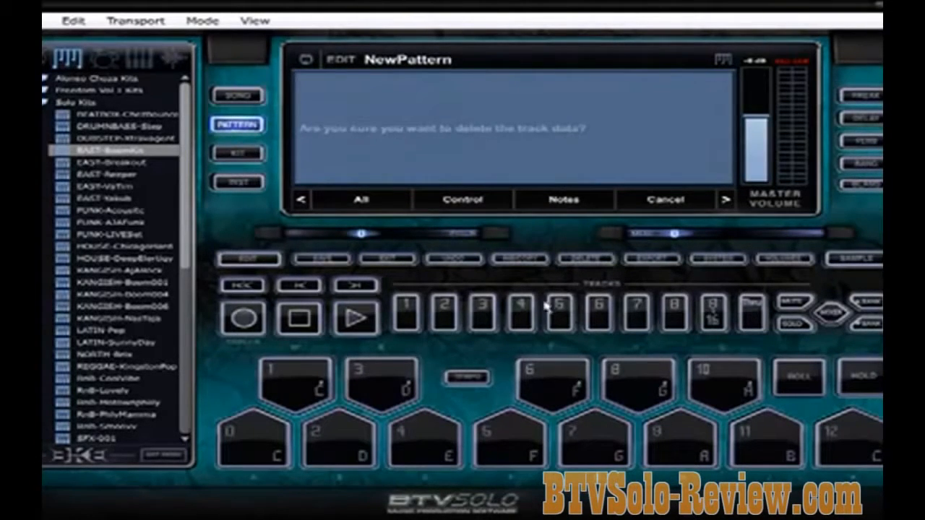
pyautogui.click(665, 202)
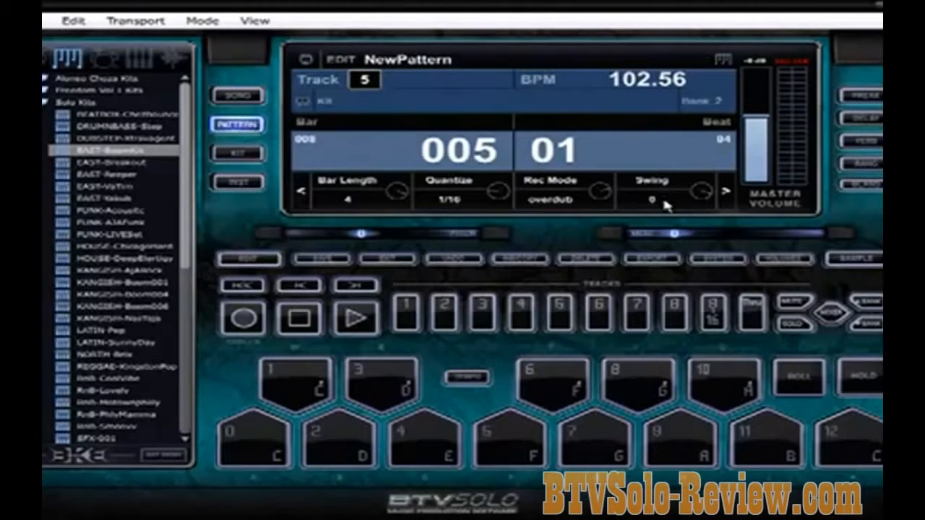
# - Load the HOUSE-ChicagoHard kit onto track 2 and try out its sounds from the computer keyboard
pyautogui.click(444, 318)
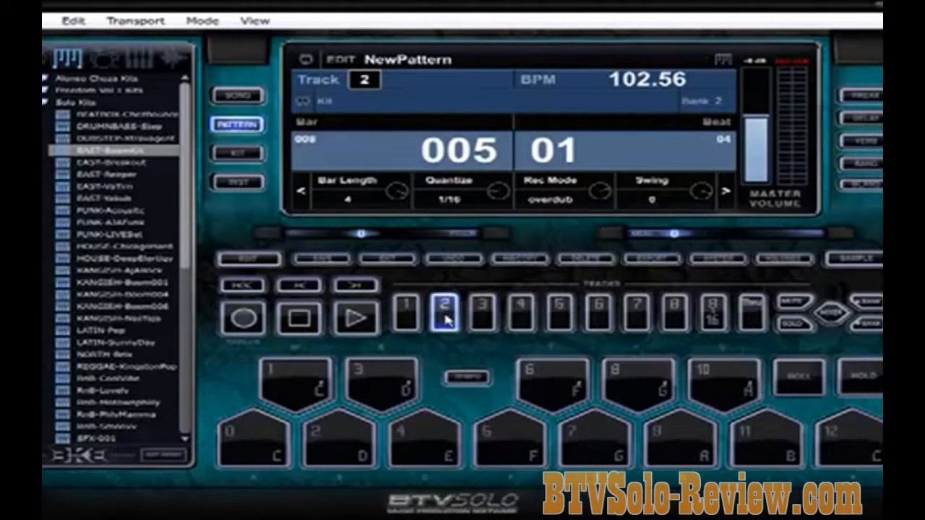
pyautogui.click(103, 248)
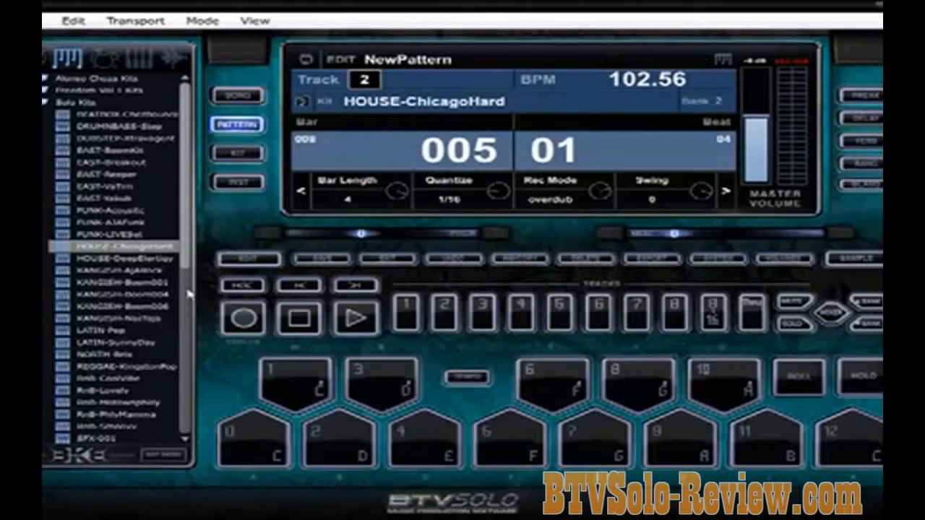
pyautogui.press('a')
pyautogui.press('d')
pyautogui.press('g')
pyautogui.press('g')
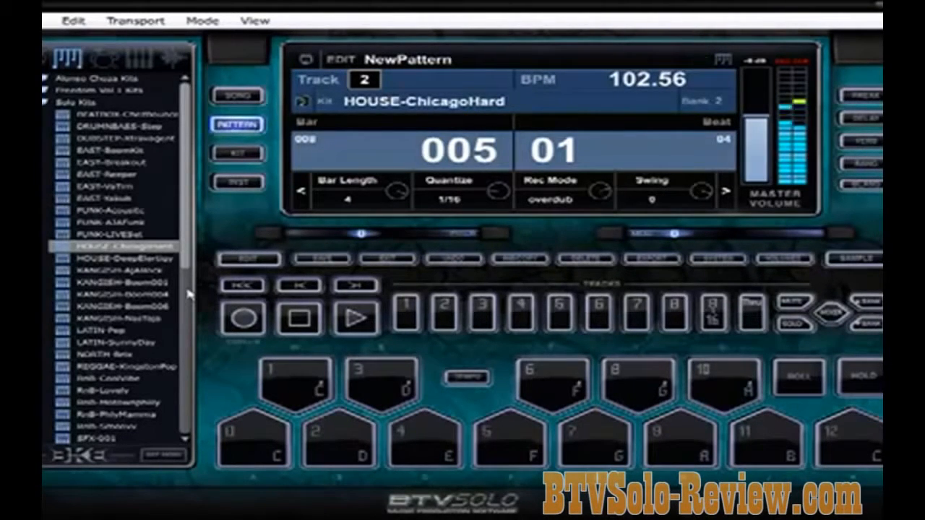
# - Record a part on track 2 with pads 7 and 9 of the HOUSE-ChicagoHard kit, switch recording off and stop the pattern
pyautogui.click(355, 318)
pyautogui.press('g')
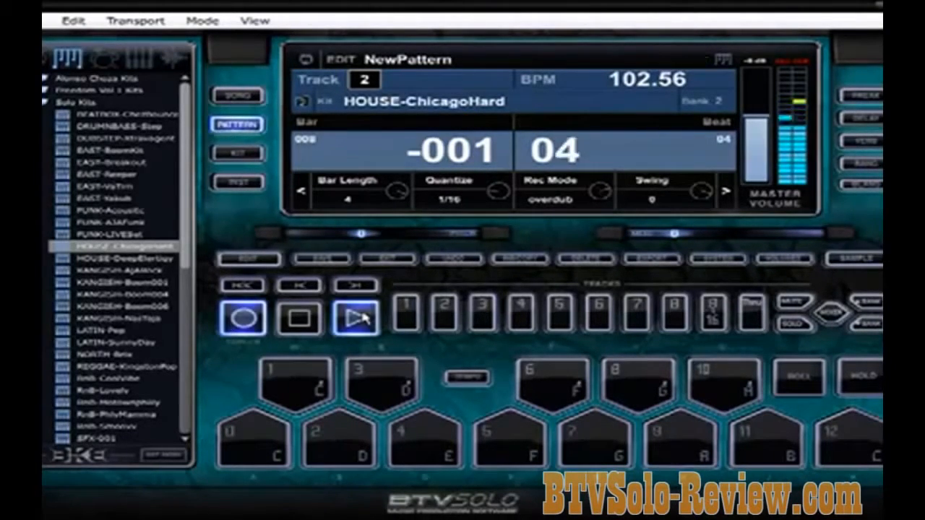
pyautogui.press('h')
pyautogui.press('h')
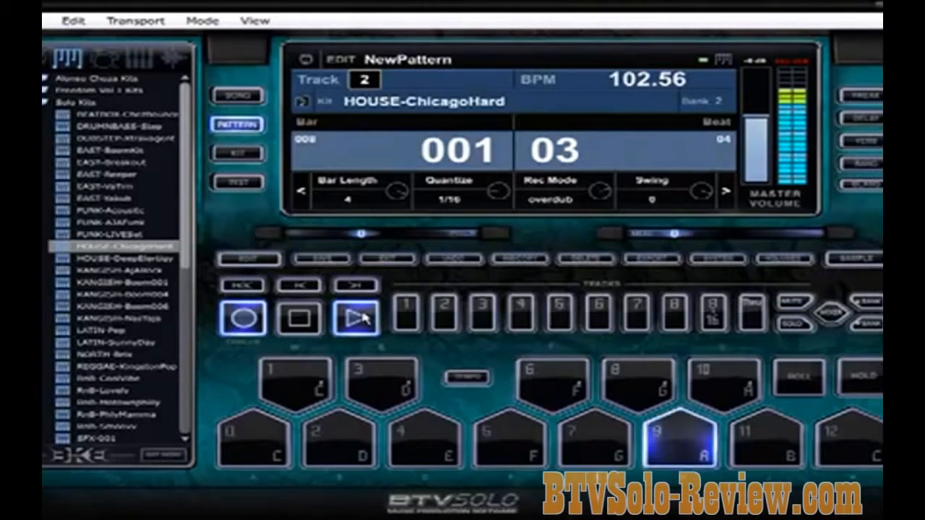
pyautogui.press('h')
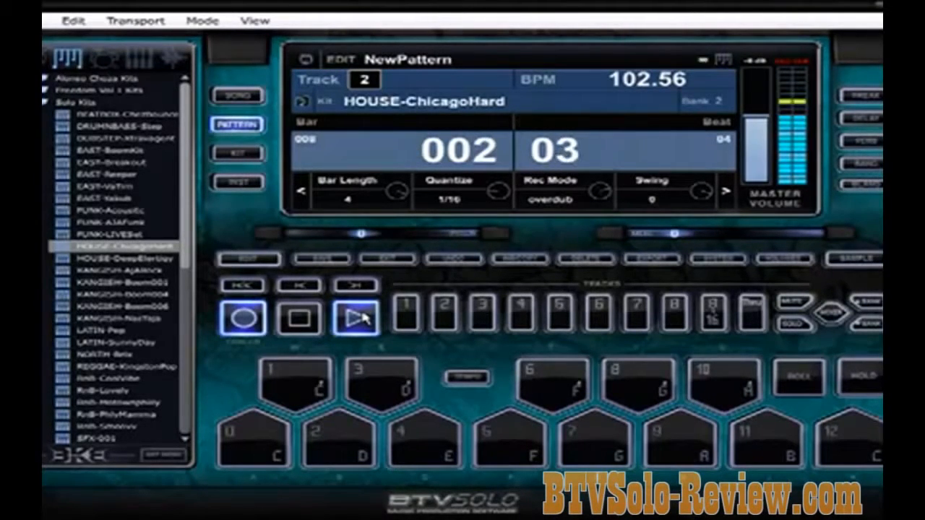
pyautogui.press('h')
pyautogui.press('h')
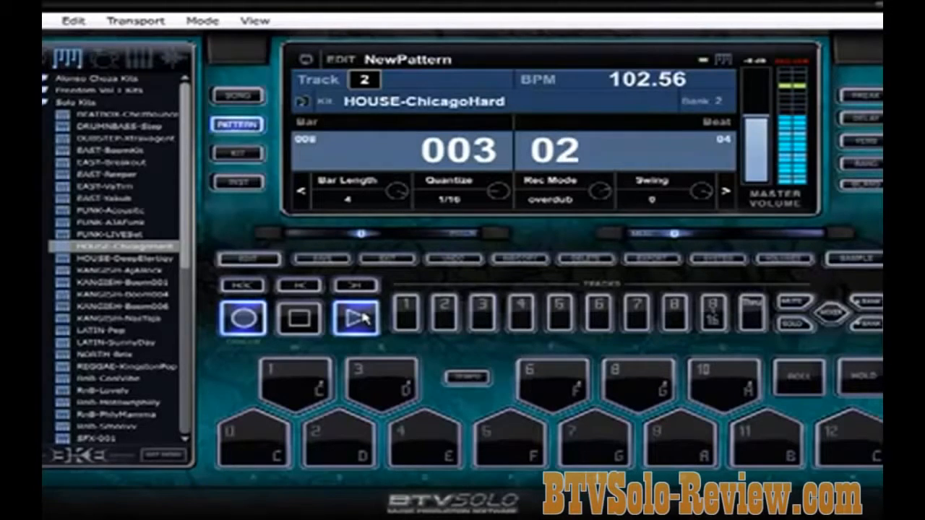
pyautogui.press('g')
pyautogui.press('h')
pyautogui.press('g')
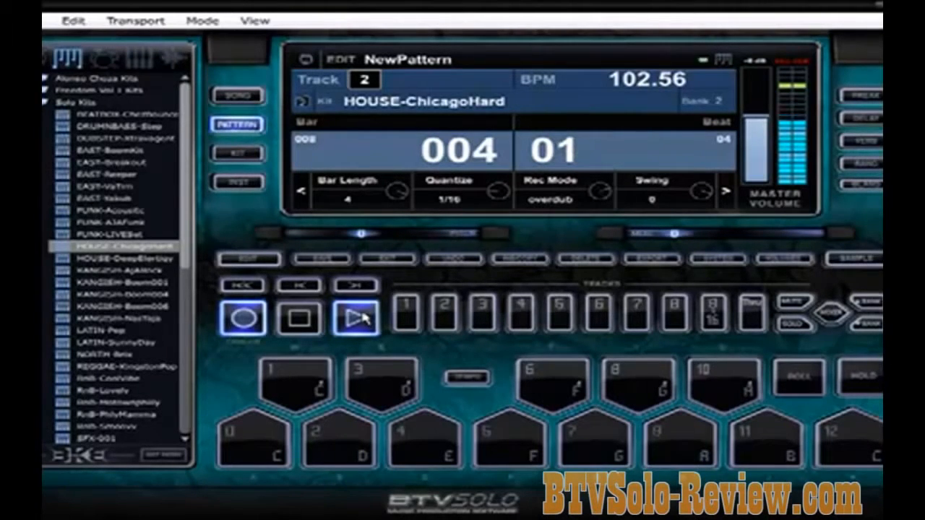
pyautogui.press('g')
pyautogui.press('g')
pyautogui.press('h')
pyautogui.press('g')
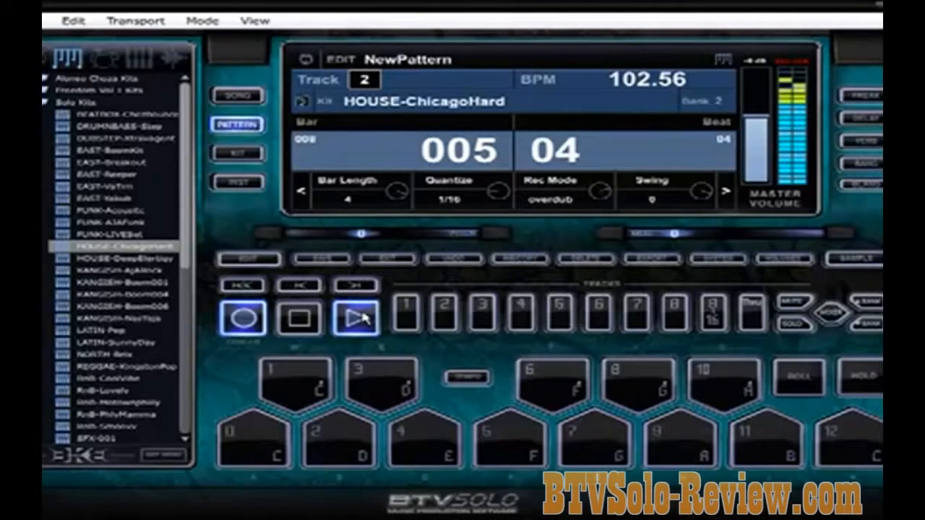
pyautogui.press('g')
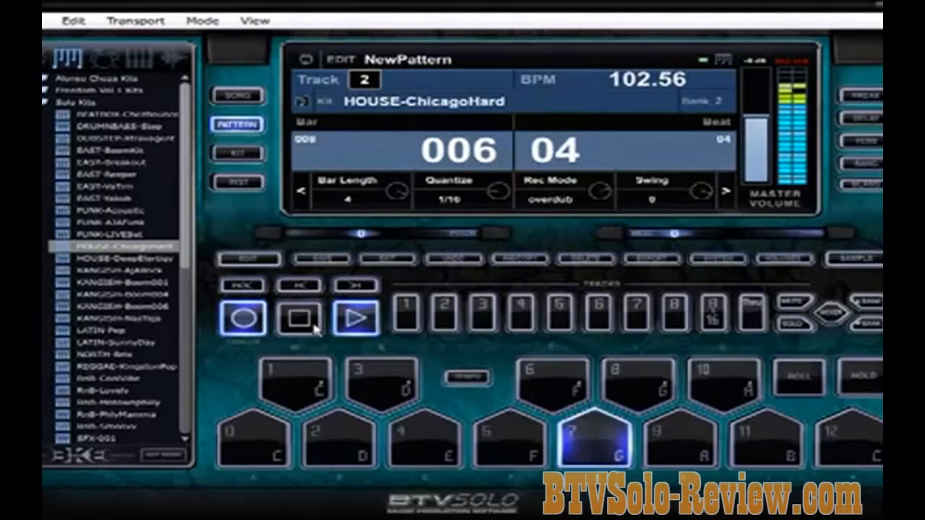
pyautogui.click(244, 320)
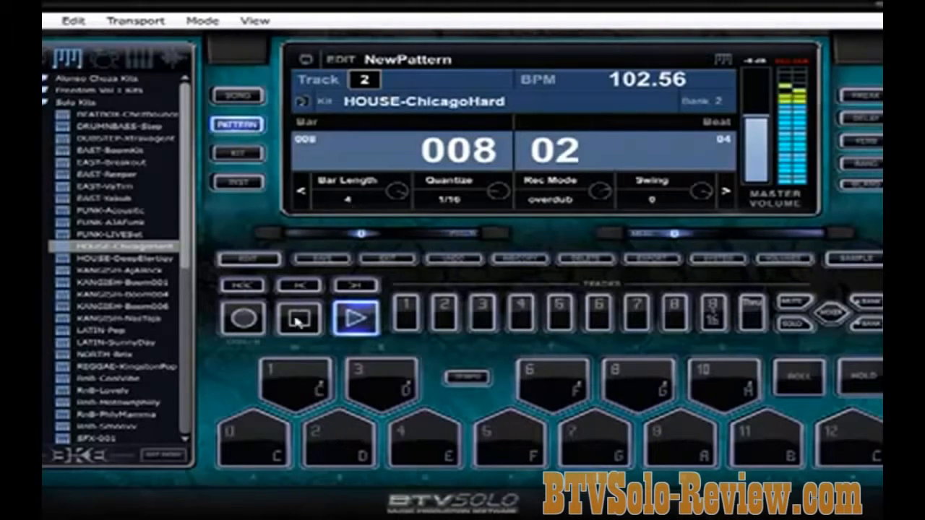
pyautogui.click(299, 324)
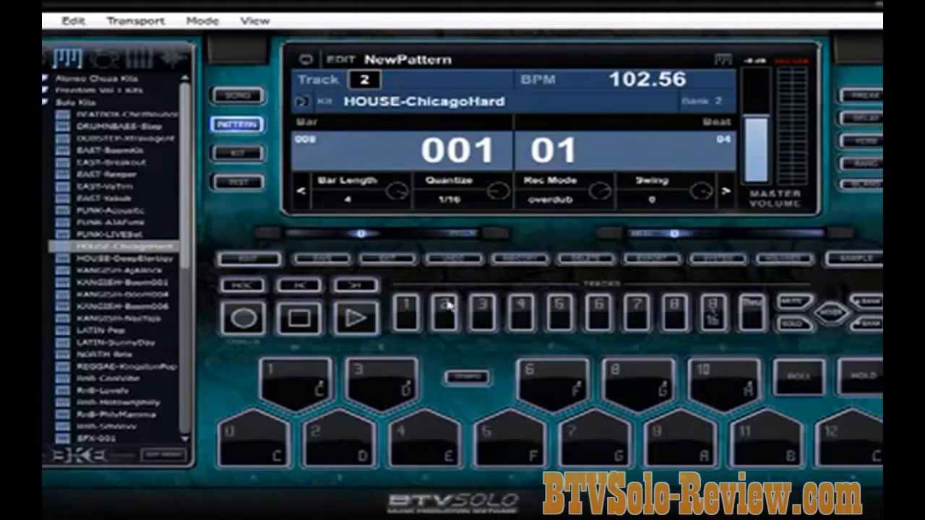
# - Alternate between tracks 1 and 2 to compare their kits and bar lengths, finishing on track 2
pyautogui.click(404, 315)
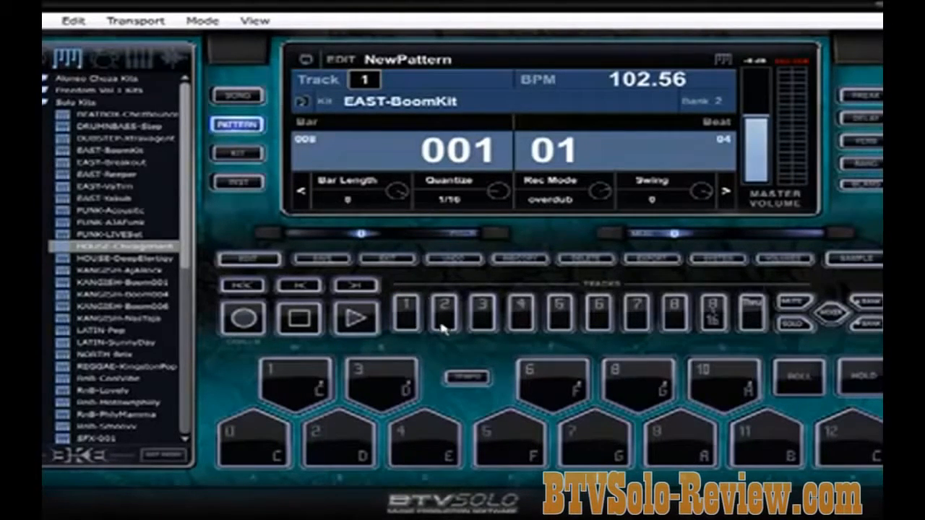
pyautogui.click(444, 315)
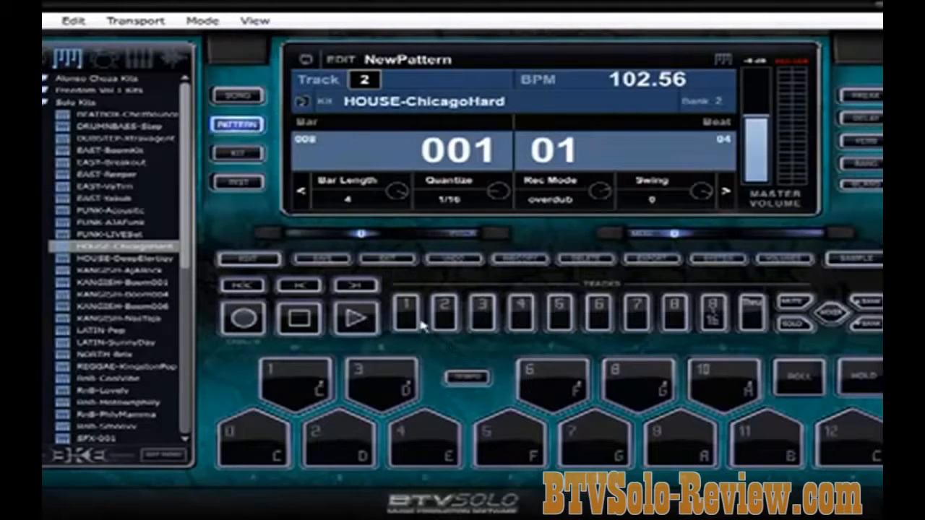
pyautogui.click(407, 315)
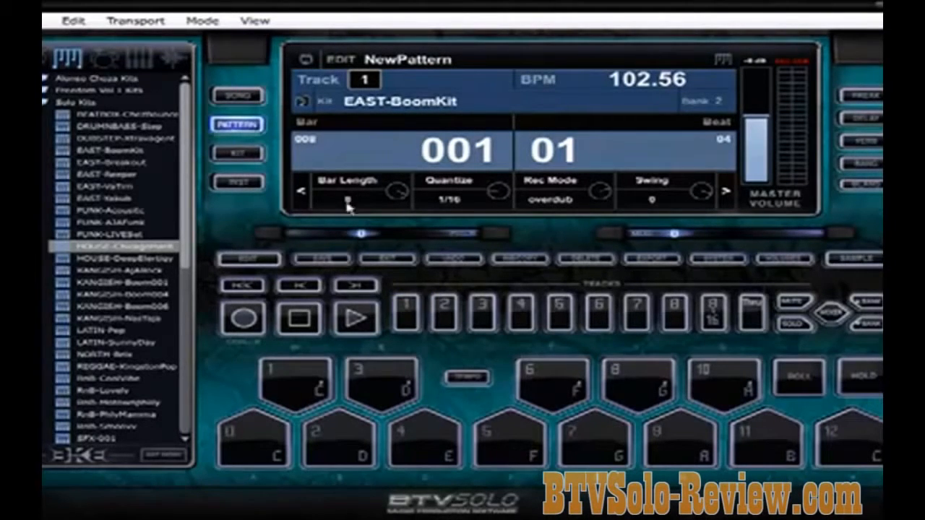
pyautogui.click(458, 316)
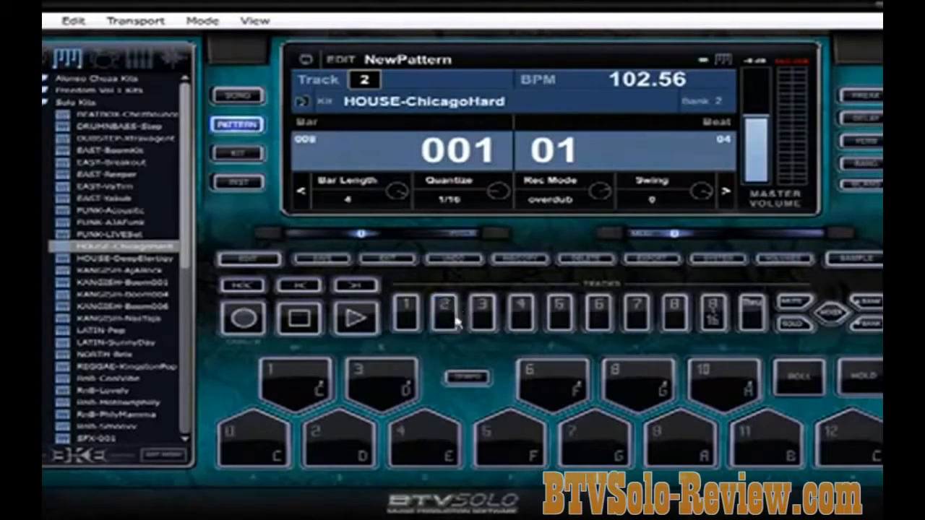
# - Try out the sharp-note pads of the HOUSE-ChicagoHard kit on track 2, including pads 6 and 8
pyautogui.click(617, 384)
pyautogui.click(729, 375)
pyautogui.press('y')
pyautogui.press('y')
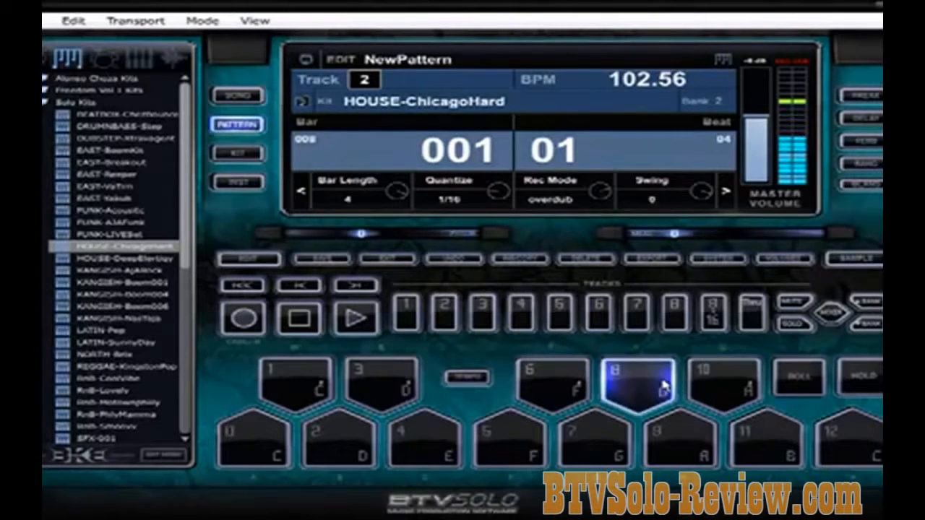
pyautogui.press('t')
pyautogui.press('t')
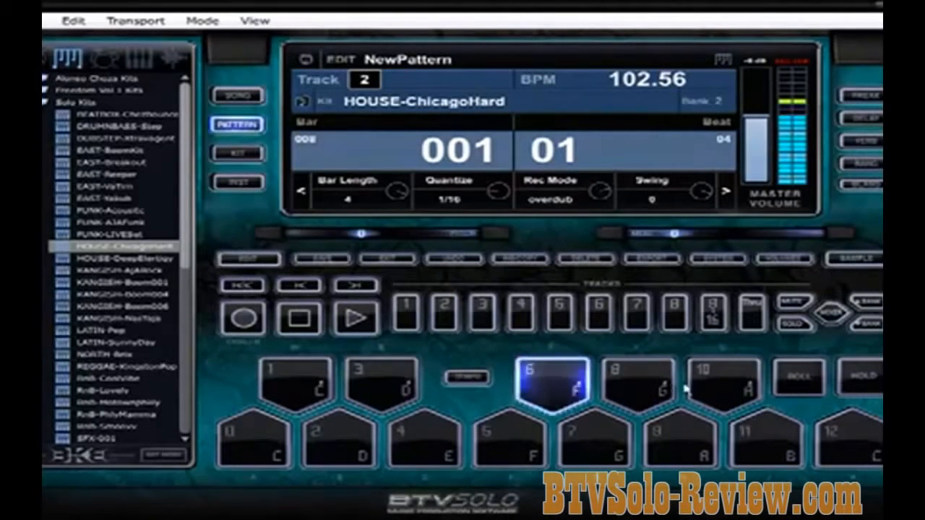
# - Record a HORNS-Stab-it line on track 3 with pads 0, 2 and 3, switch recording off and turn on the Verb effect
pyautogui.click(360, 325)
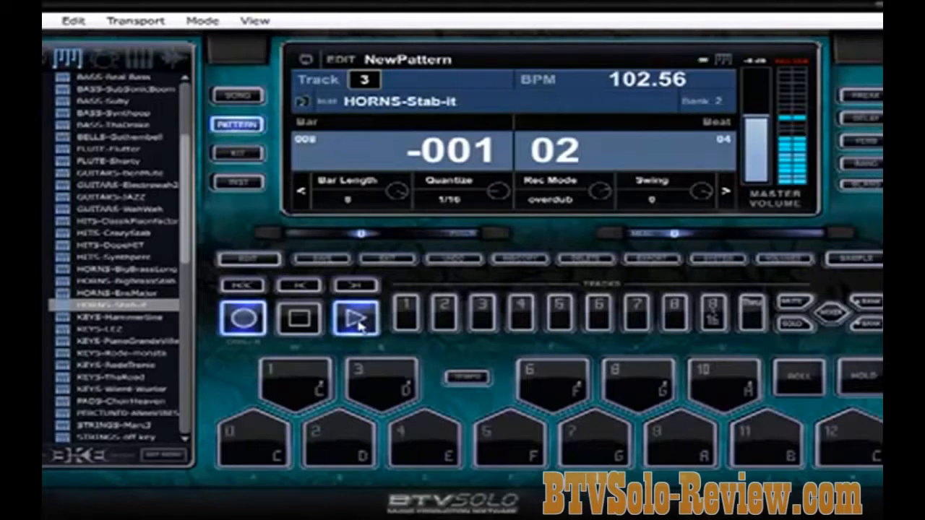
pyautogui.press('a')
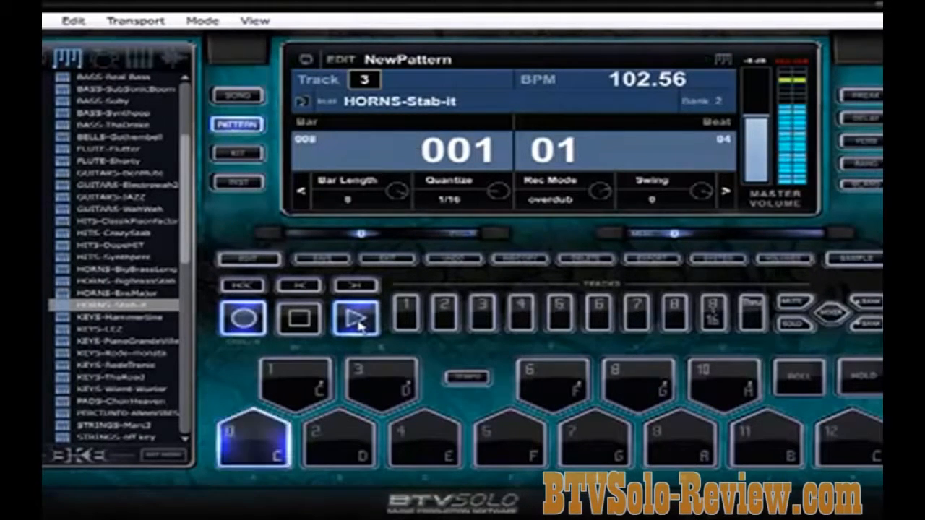
pyautogui.press('a')
pyautogui.press('s')
pyautogui.press('e')
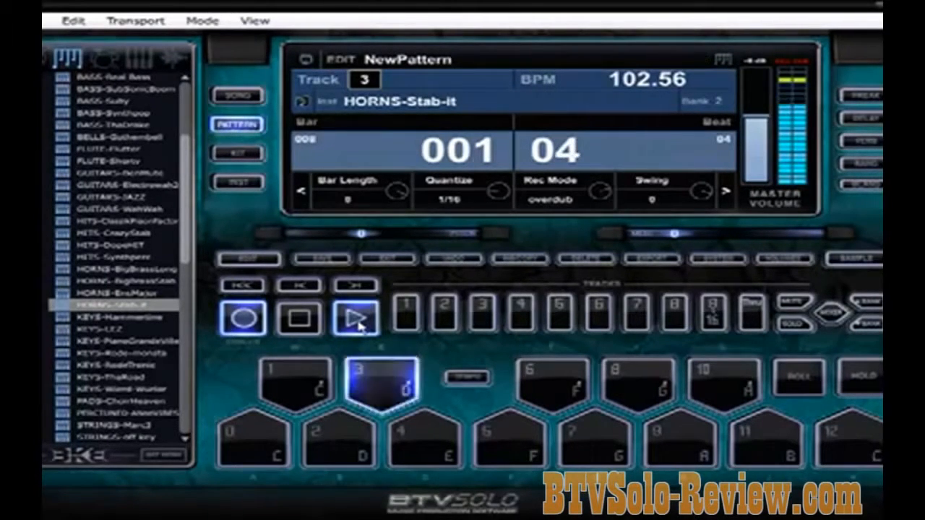
pyautogui.press('a')
pyautogui.press('a')
pyautogui.press('e')
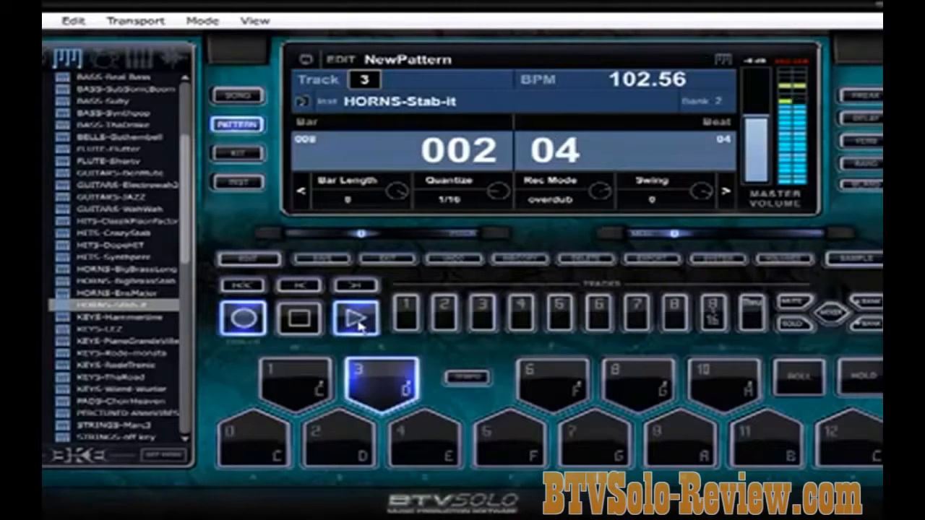
pyautogui.press('s')
pyautogui.press('a')
pyautogui.press('a')
pyautogui.press('a')
pyautogui.press('e')
pyautogui.press('a')
pyautogui.press('a')
pyautogui.press('s')
pyautogui.press('e')
pyautogui.press('a')
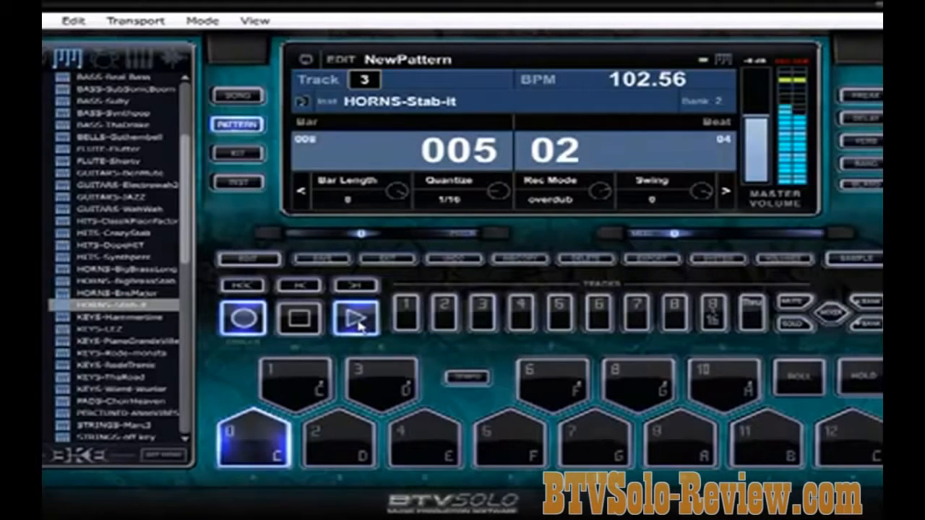
pyautogui.press('s')
pyautogui.press('e')
pyautogui.press('a')
pyautogui.press('a')
pyautogui.press('a')
pyautogui.press('e')
pyautogui.press('s')
pyautogui.press('a')
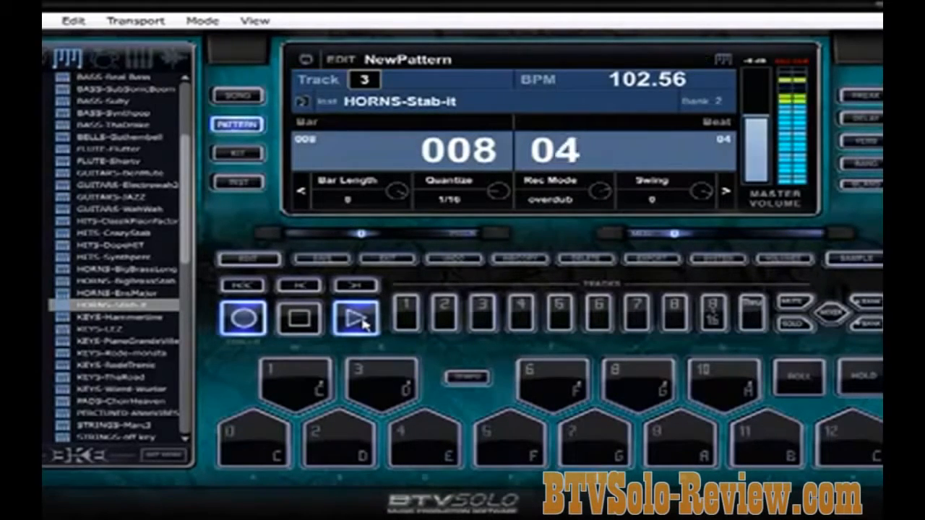
pyautogui.click(249, 331)
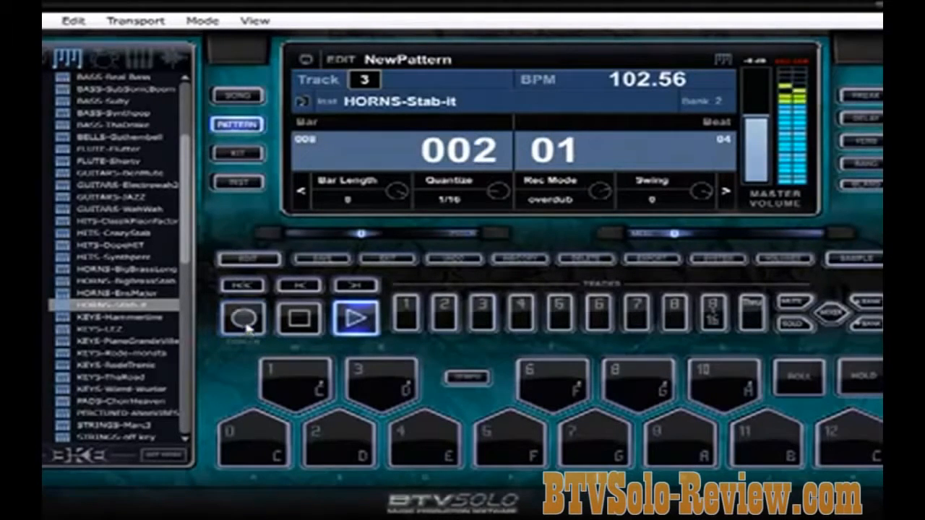
pyautogui.click(872, 141)
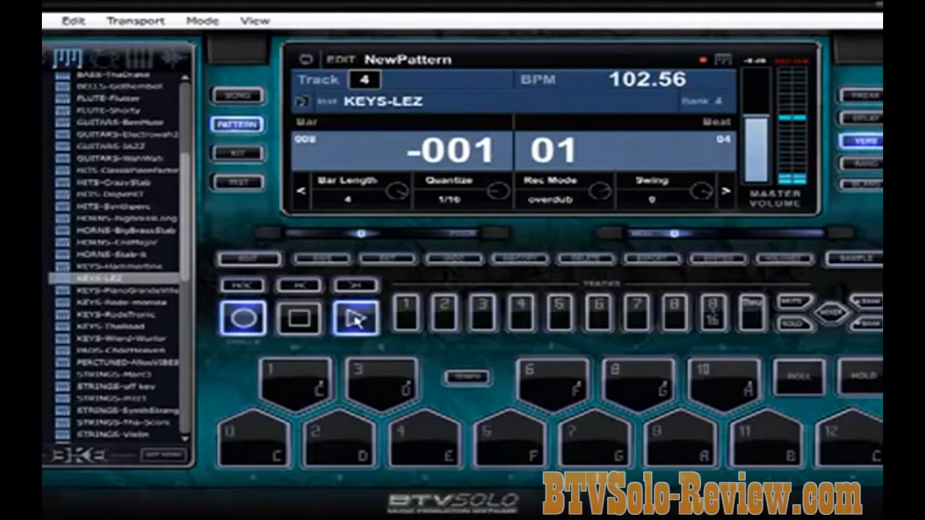
# - Record a KEYS-LEZ part on track 4 from bank 4, mainly with pads 0, 7 and 8, and switch recording off
pyautogui.press('a')
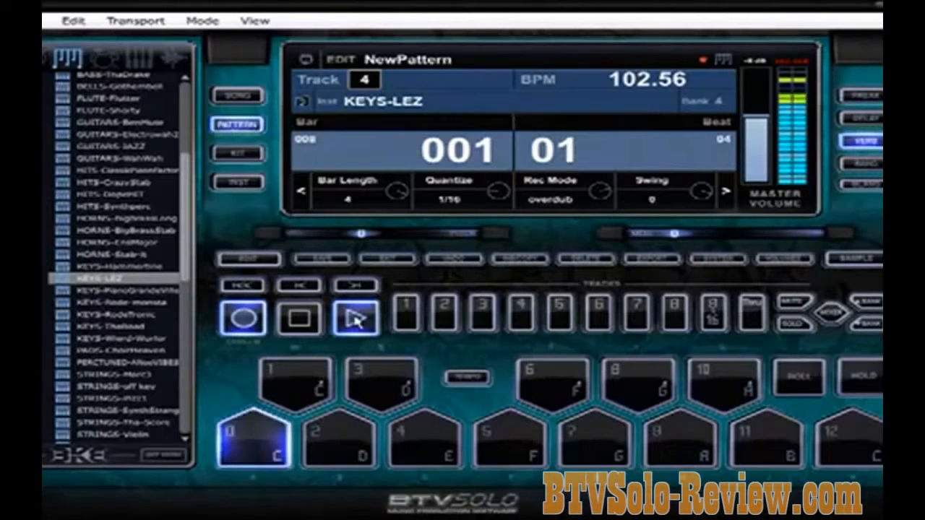
pyautogui.press('g')
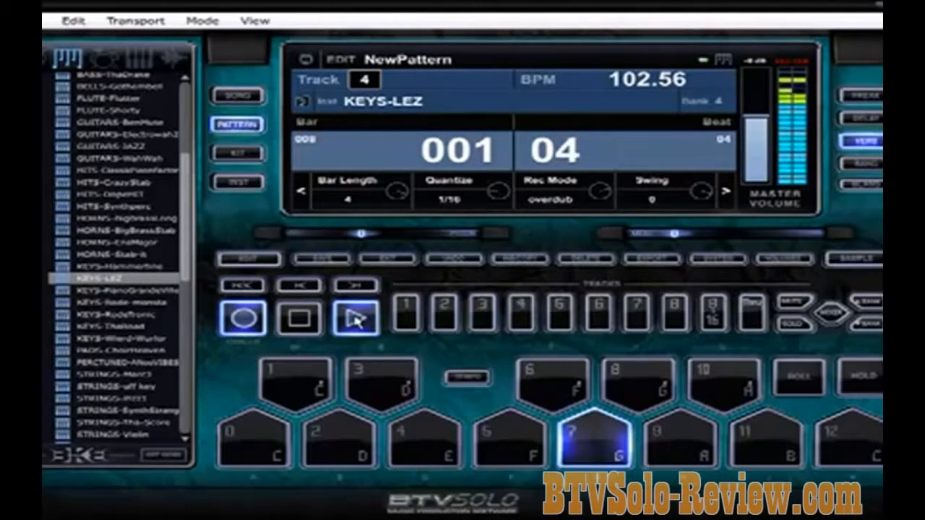
pyautogui.press('a')
pyautogui.press('y')
pyautogui.press('a')
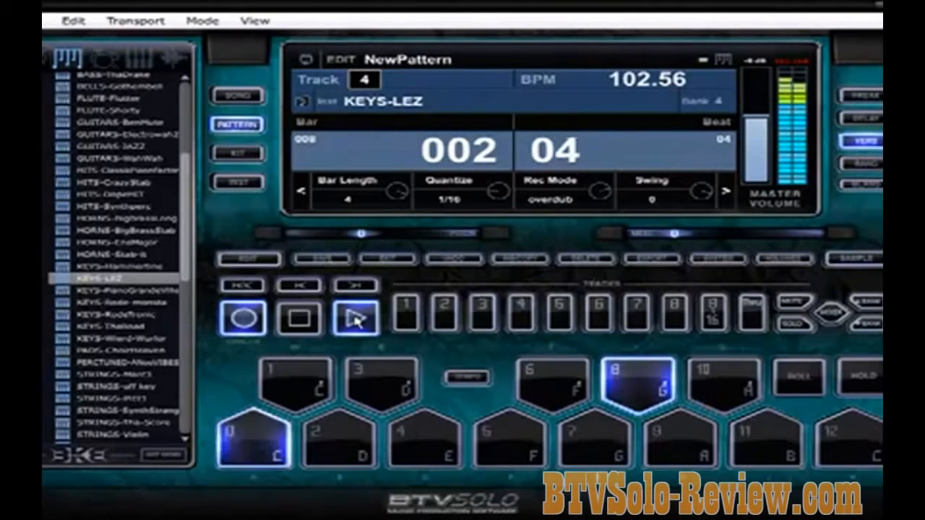
pyautogui.press('a')
pyautogui.press('g')
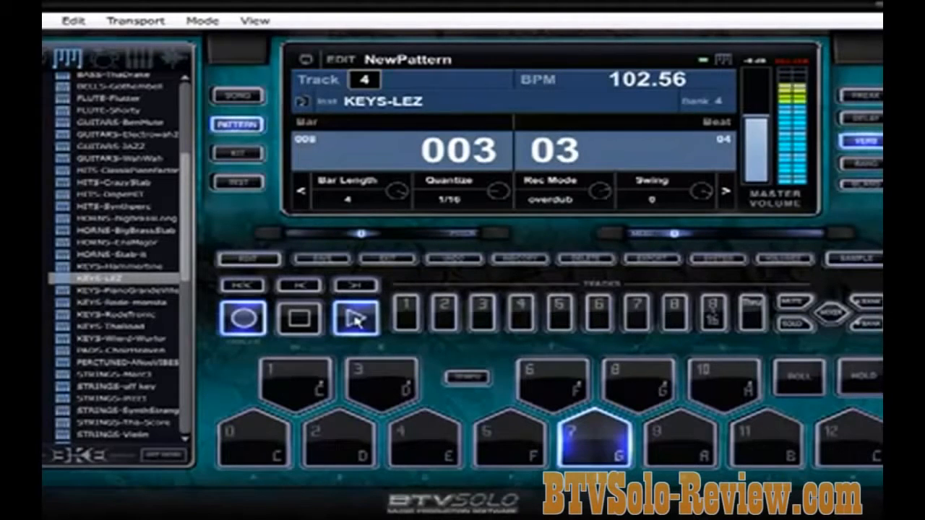
pyautogui.press('a')
pyautogui.press('e')
pyautogui.press('f')
pyautogui.press('e')
pyautogui.press('g')
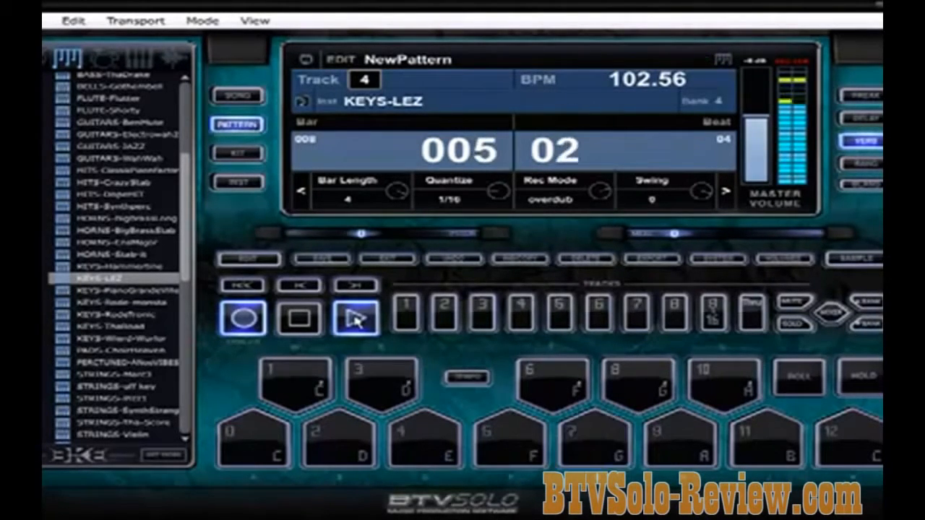
pyautogui.press('a')
pyautogui.press('y')
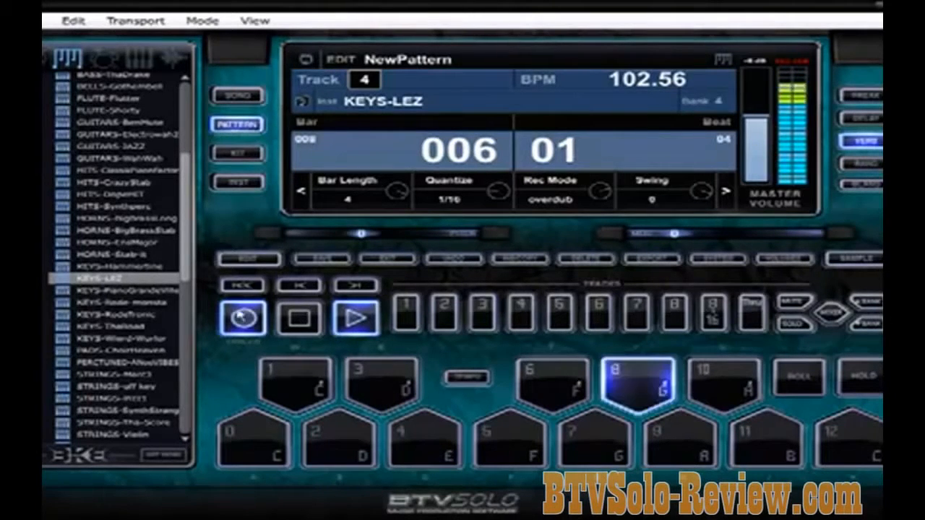
pyautogui.click(242, 315)
# - Stop playback, change KEYS-LEZ to bank 2 and overdub another part on track 4, mainly with pads 0 and 7
pyautogui.press('space')
pyautogui.click(876, 317)
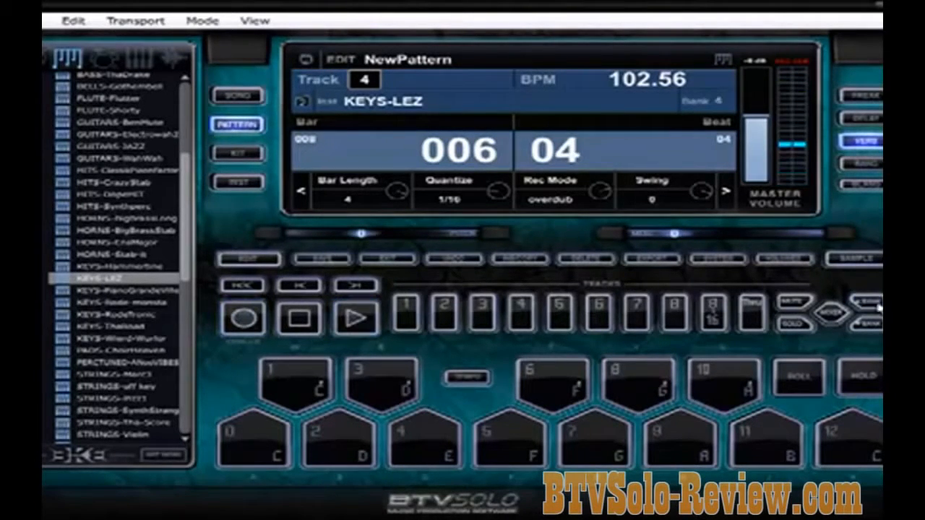
pyautogui.click(349, 327)
pyautogui.press('a')
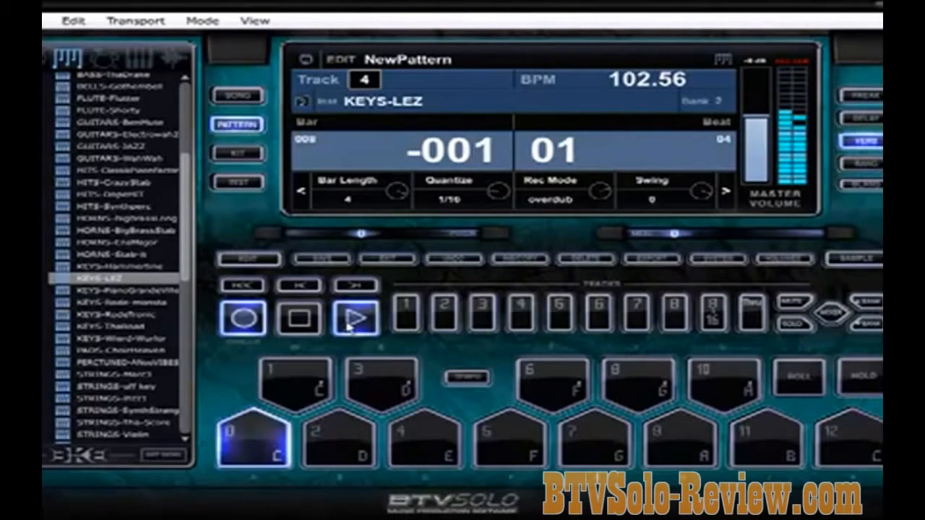
pyautogui.press('g')
pyautogui.press('a')
pyautogui.press('g')
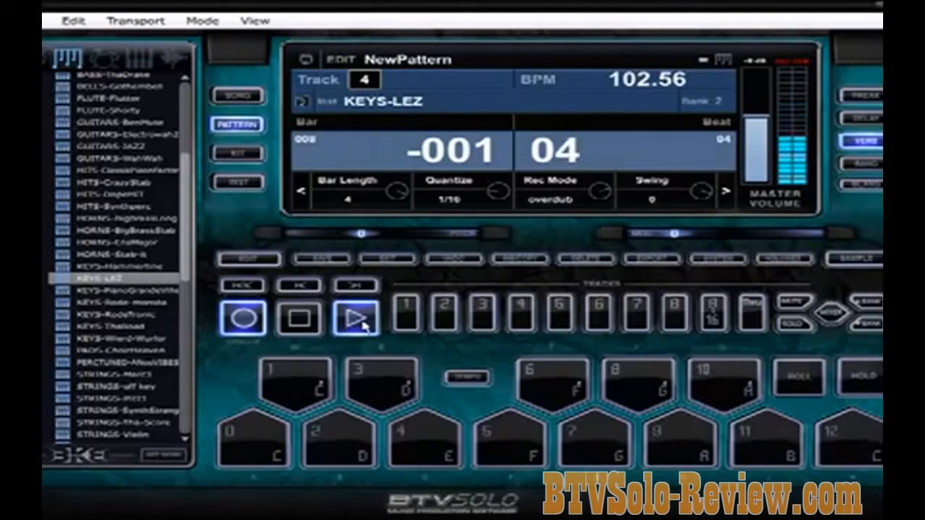
pyautogui.press('a')
pyautogui.press('g')
pyautogui.press('a')
pyautogui.press('g')
pyautogui.press('a')
pyautogui.press('g')
pyautogui.press('a')
pyautogui.press('g')
pyautogui.press('a')
pyautogui.press('g')
pyautogui.press('a')
pyautogui.press('g')
pyautogui.press('a')
pyautogui.press('g')
pyautogui.press('a')
pyautogui.press('g')
pyautogui.press('a')
pyautogui.press('g')
pyautogui.press('a')
pyautogui.press('g')
pyautogui.press('a')
pyautogui.press('g')
pyautogui.press('e')
pyautogui.press('a')
pyautogui.press('e')
pyautogui.press('a')
pyautogui.press('f')
pyautogui.press('a')
pyautogui.press('f')
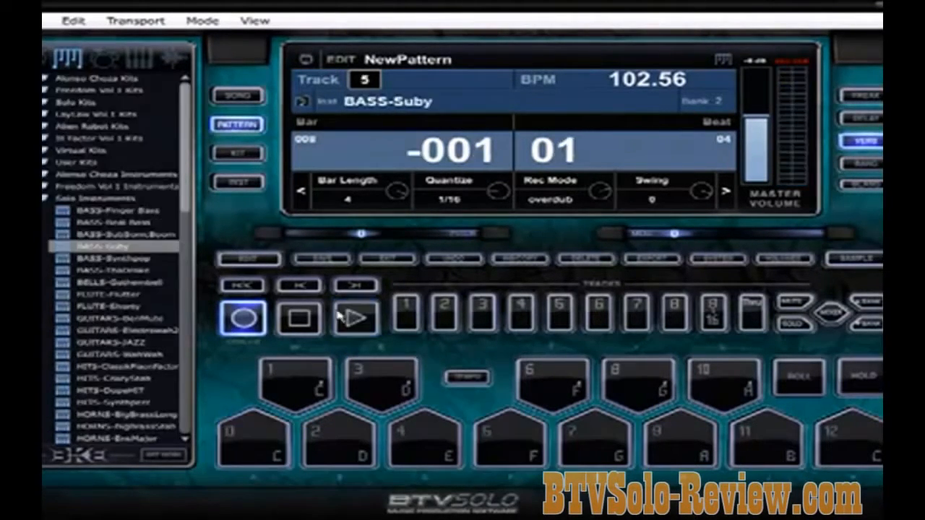
# - Record a BASS-Suby line across the pattern on track 5, mainly with pads 0 and 7 plus a few accents on pads 3 and 8
pyautogui.press('a')
pyautogui.press('g')
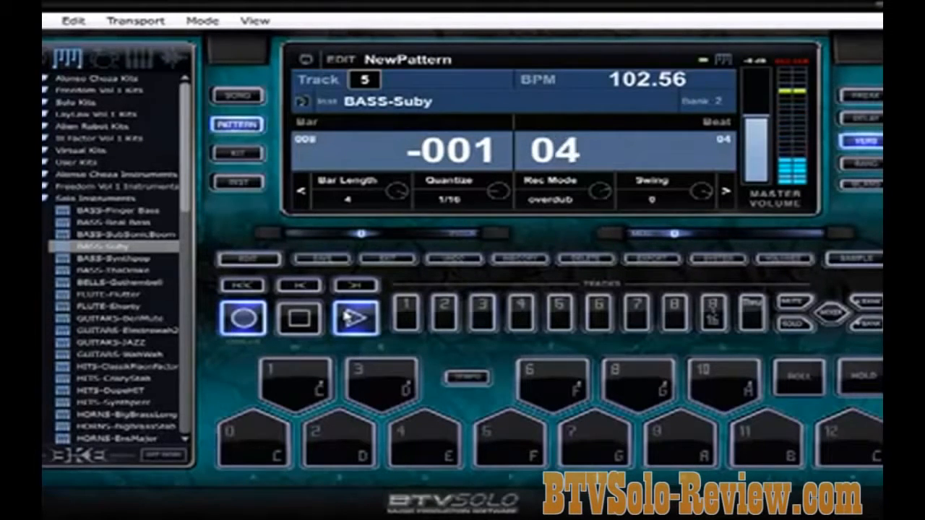
pyautogui.press('a')
pyautogui.press('g')
pyautogui.press('g')
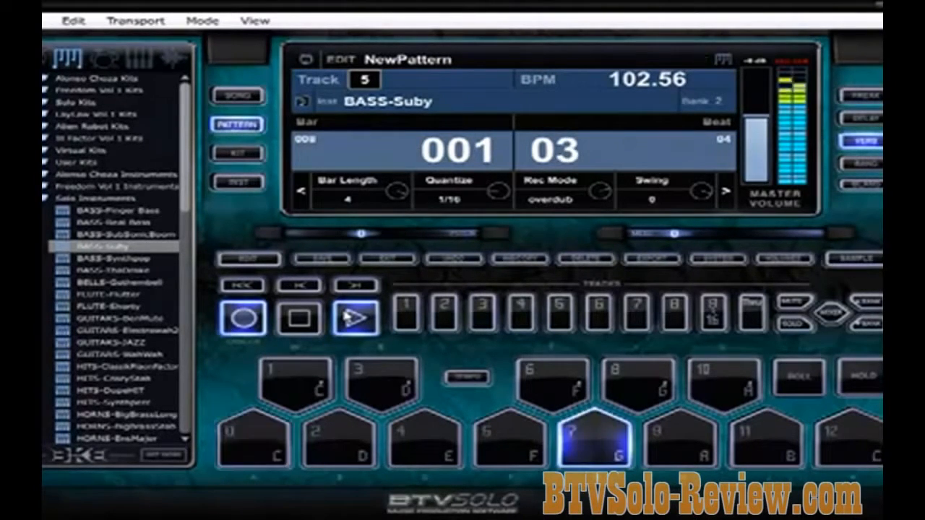
pyautogui.press('a')
pyautogui.press('a')
pyautogui.press('y')
pyautogui.press('a')
pyautogui.press('y')
pyautogui.press('a')
pyautogui.press('y')
pyautogui.press('a')
pyautogui.press('g')
pyautogui.press('a')
pyautogui.press('g')
pyautogui.press('a')
pyautogui.press('g')
pyautogui.press('a')
pyautogui.press('e')
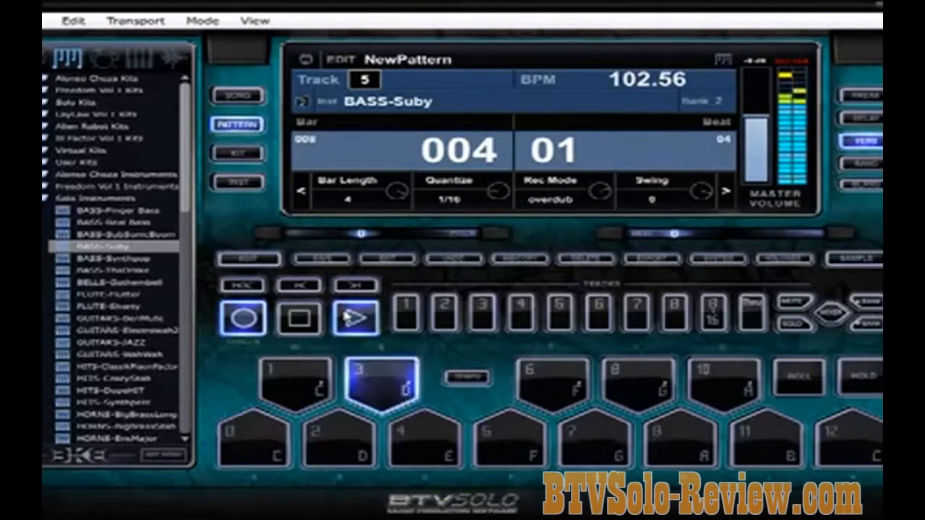
pyautogui.press('s')
pyautogui.press('g')
pyautogui.press('a')
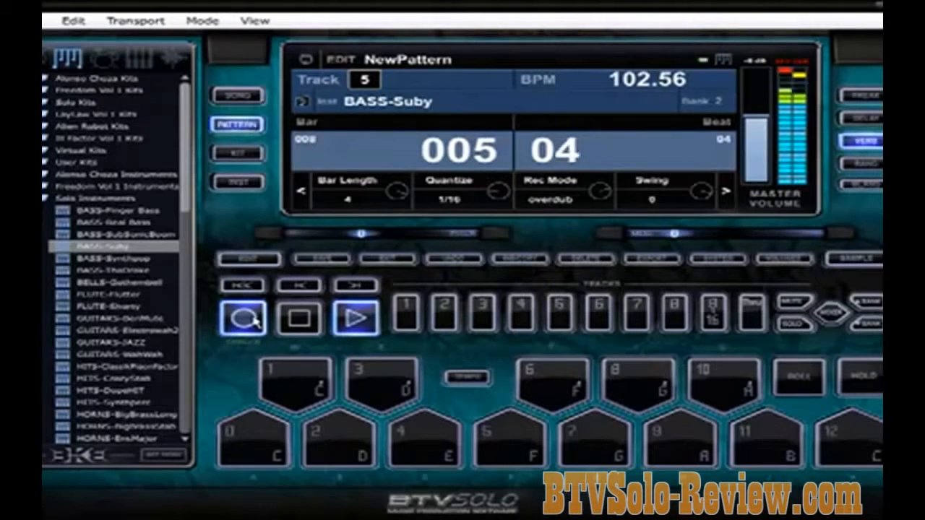
pyautogui.press('a')
pyautogui.press('g')
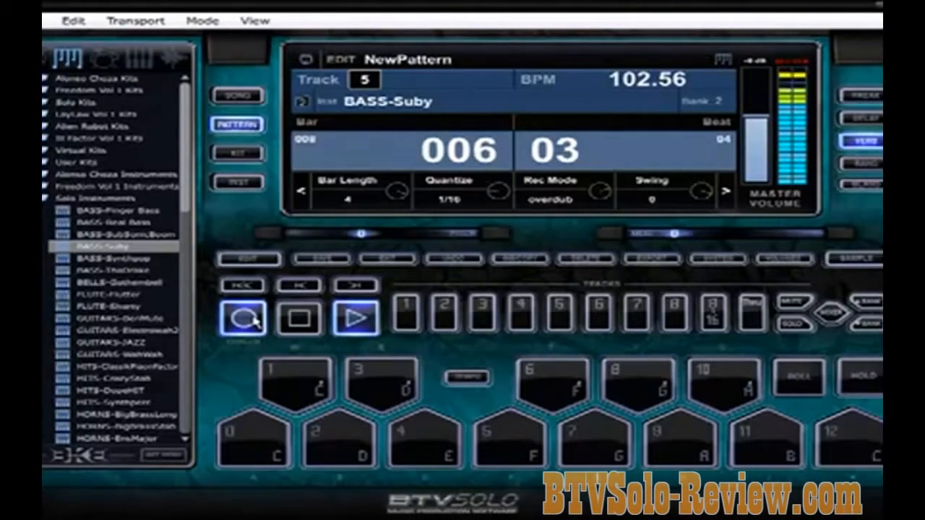
pyautogui.press('a')
pyautogui.press('g')
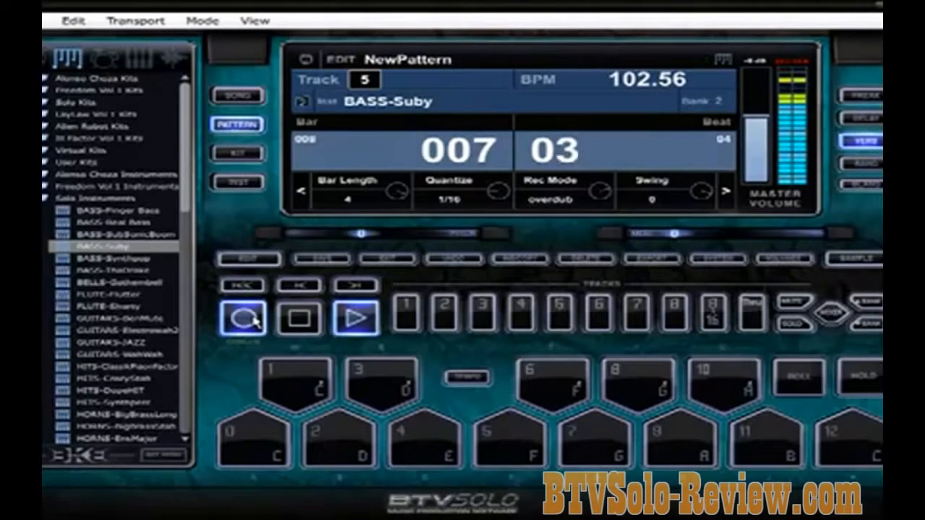
pyautogui.press('g')
pyautogui.press('s')
pyautogui.press('a')
pyautogui.press('g')
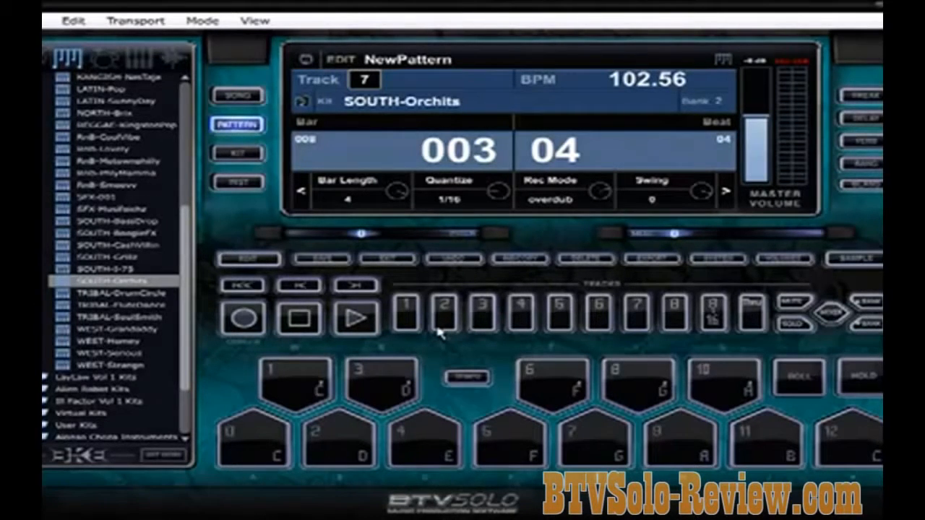
# - Save the pattern in the User group as Norbz_Demo1 and leave pattern editing
pyautogui.click(331, 261)
pyautogui.press('Delete')
pyautogui.press('Delete')
pyautogui.press('Delete')
pyautogui.press('Delete')
pyautogui.press('Delete')
pyautogui.press('Delete')
pyautogui.press('Delete')
pyautogui.press('Delete')
pyautogui.press('Delete')
pyautogui.press('Delete')
pyautogui.press('Delete')
pyautogui.press('Delete')
pyautogui.press('Delete')
pyautogui.press('Delete')
pyautogui.press('Delete')
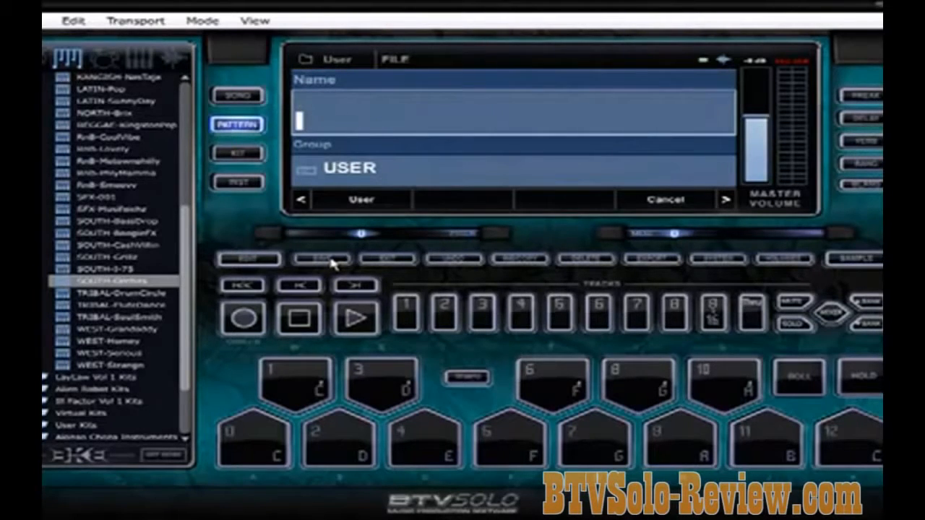
pyautogui.write('no')
pyautogui.press('BackSpace')
pyautogui.press('BackSpace')
pyautogui.write('N')
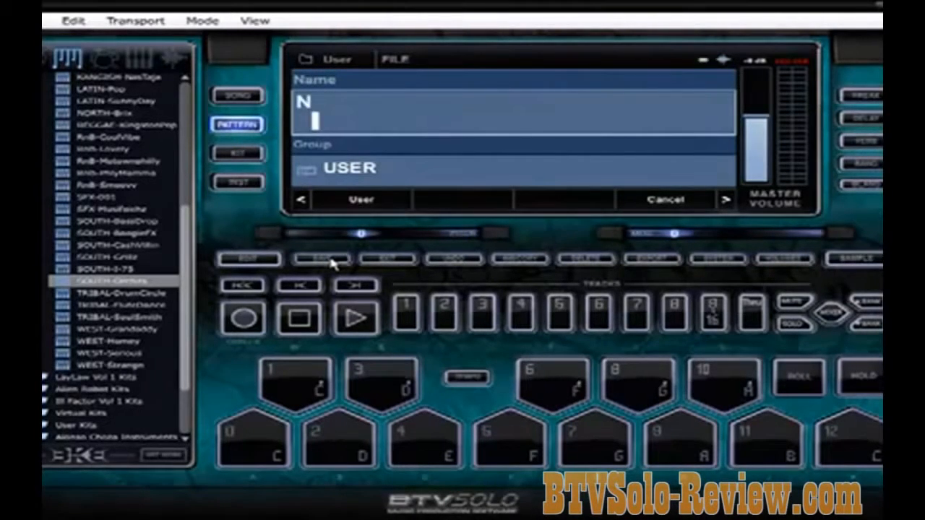
pyautogui.write('orbz_')
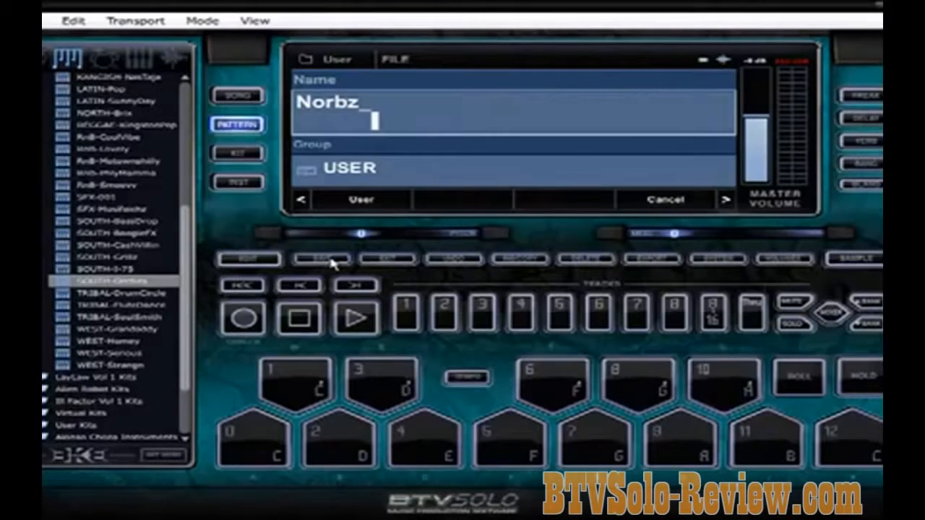
pyautogui.write('Demo1')
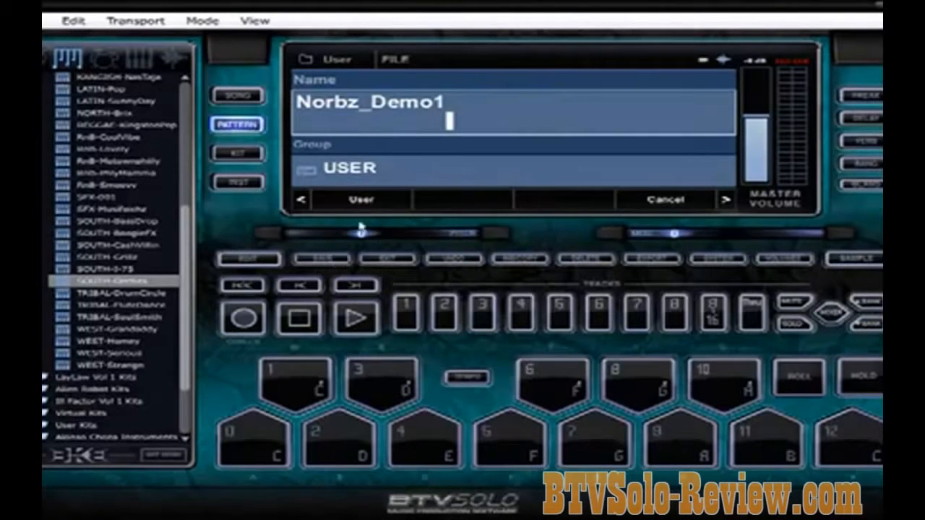
pyautogui.click(363, 201)
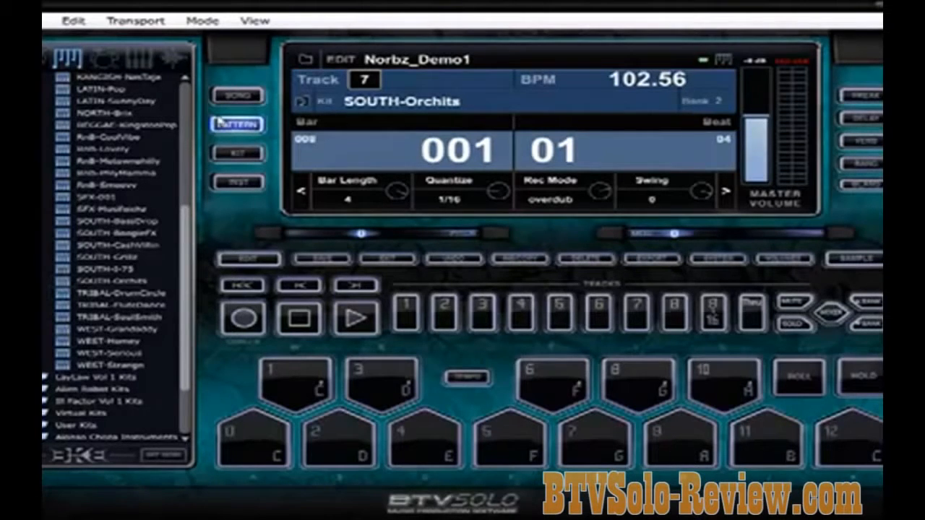
pyautogui.click(380, 261)
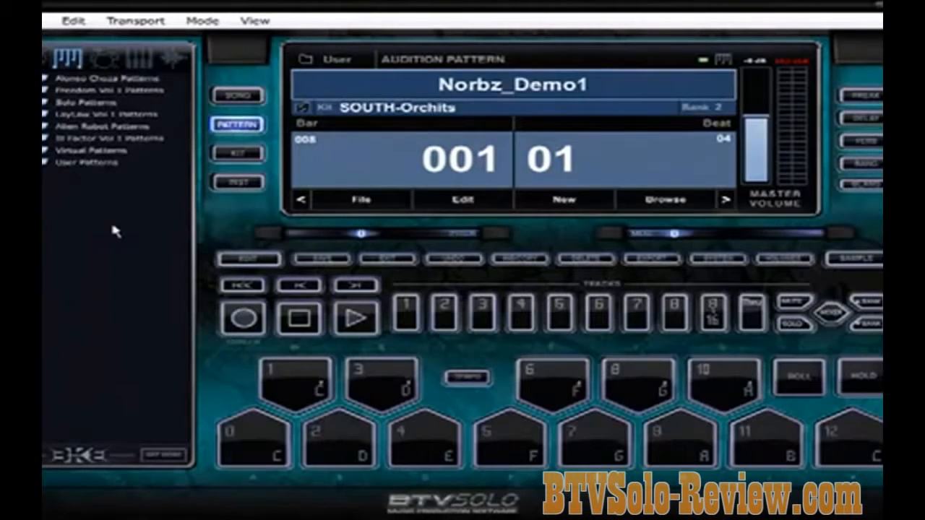
# - Mute tracks 2, 3, 4 and 5 of Norbz_Demo1 and audition the pattern
pyautogui.click(93, 165)
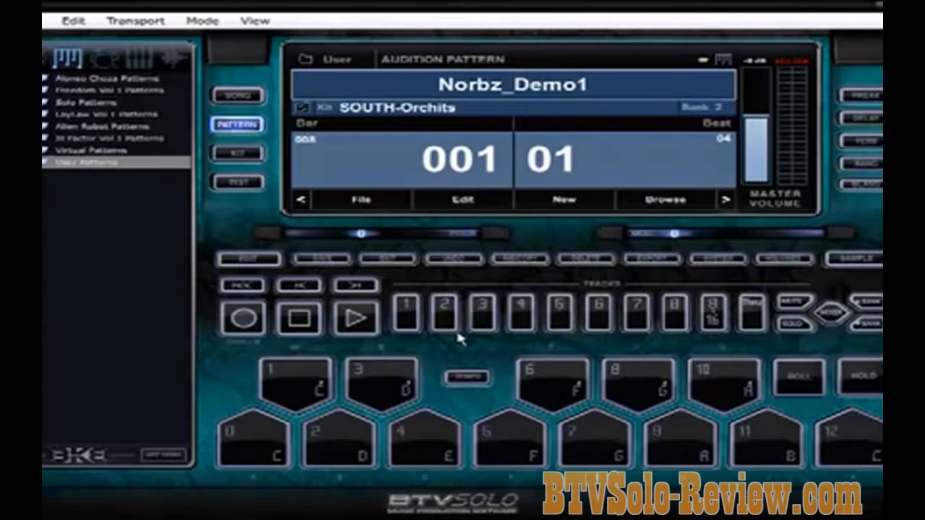
pyautogui.click(444, 313)
pyautogui.click(482, 312)
pyautogui.click(516, 316)
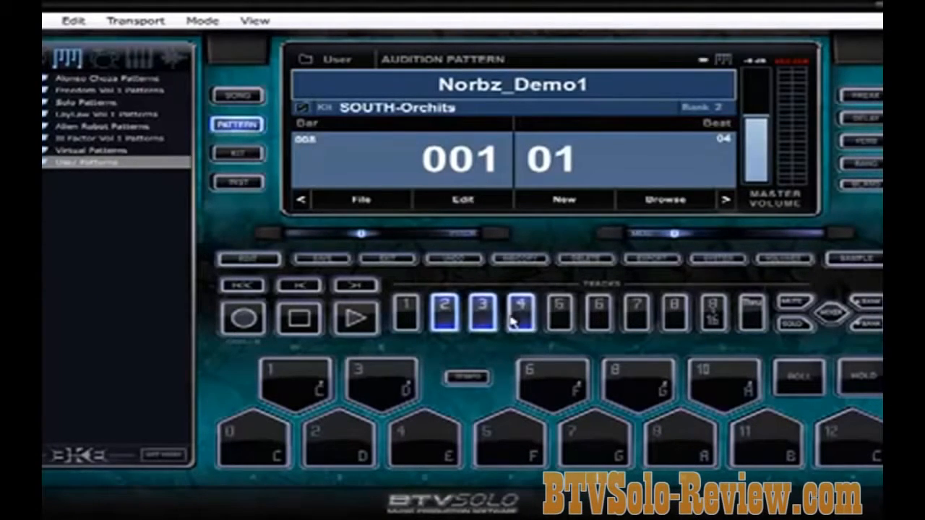
pyautogui.click(563, 318)
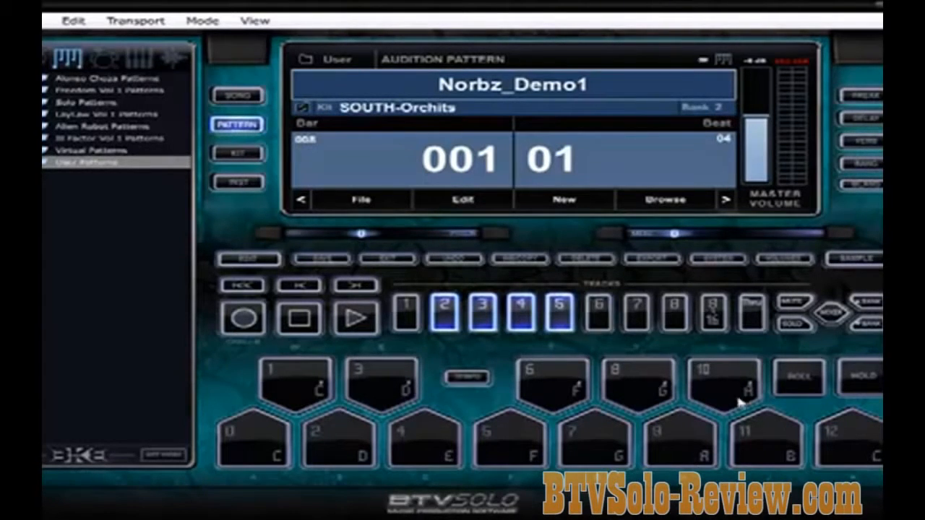
pyautogui.press('space')
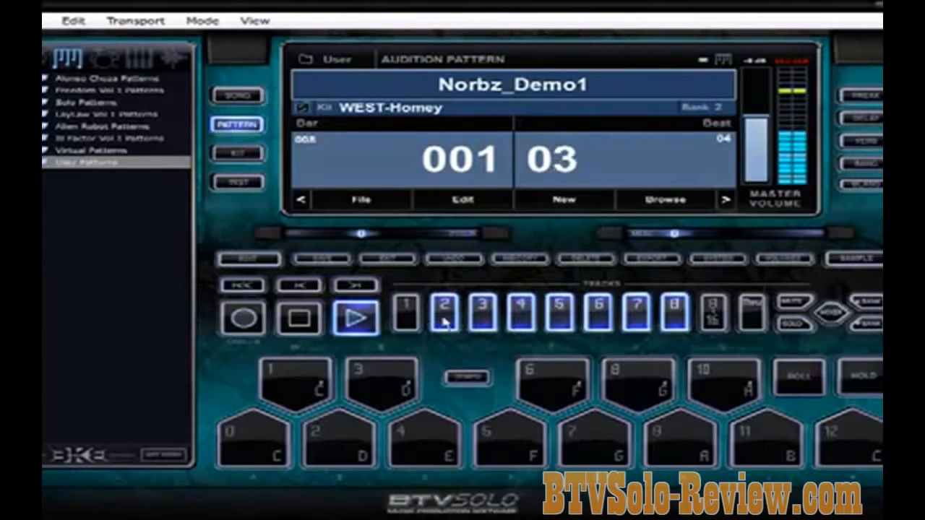
pyautogui.press('space')
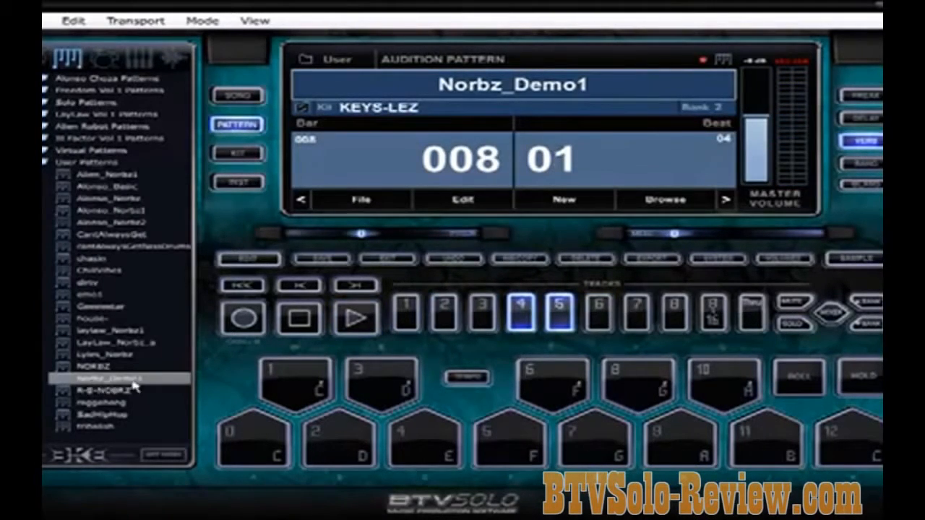
# - Mute tracks 1, 2 and 7 of Norbz_Demo1 as well, play the pattern briefly and stop it
pyautogui.click(445, 318)
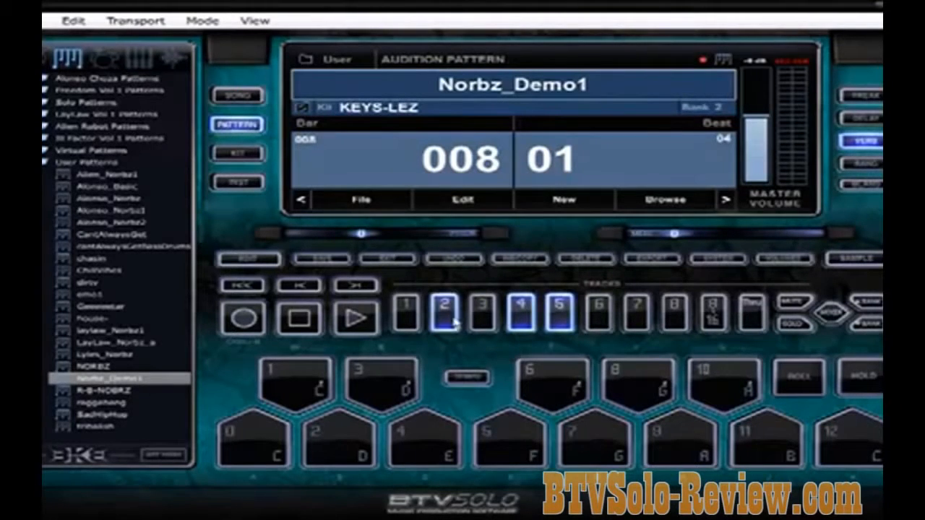
pyautogui.click(407, 316)
pyautogui.click(636, 311)
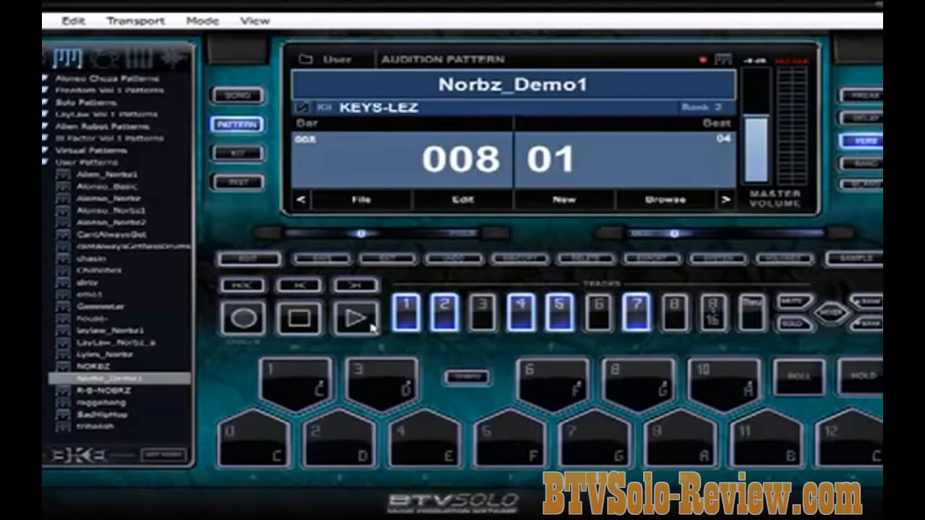
pyautogui.click(355, 317)
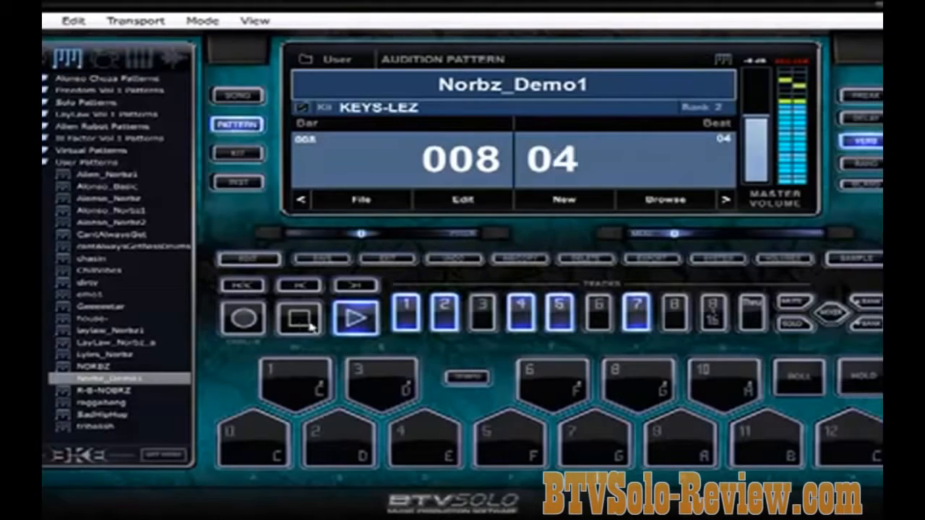
pyautogui.click(313, 326)
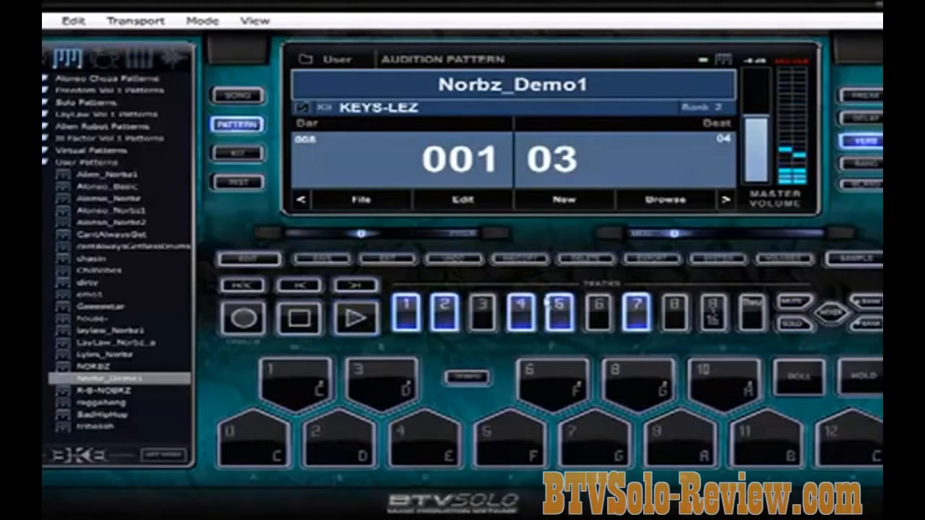
# - Copy the Norbz_Demo1 pattern into the User group under the name Norbz_Demo1b
pyautogui.click(522, 260)
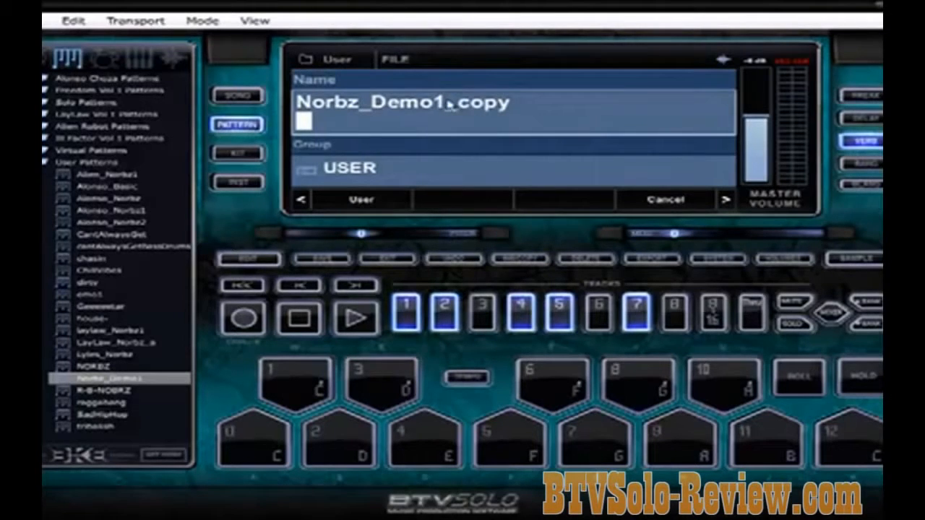
pyautogui.press('Right')
pyautogui.press('Right')
pyautogui.press('Right')
pyautogui.press('Right')
pyautogui.press('Right')
pyautogui.press('Right')
pyautogui.press('Right')
pyautogui.press('Right')
pyautogui.press('Right')
pyautogui.press('Right')
pyautogui.press('Right')
pyautogui.press('Right')
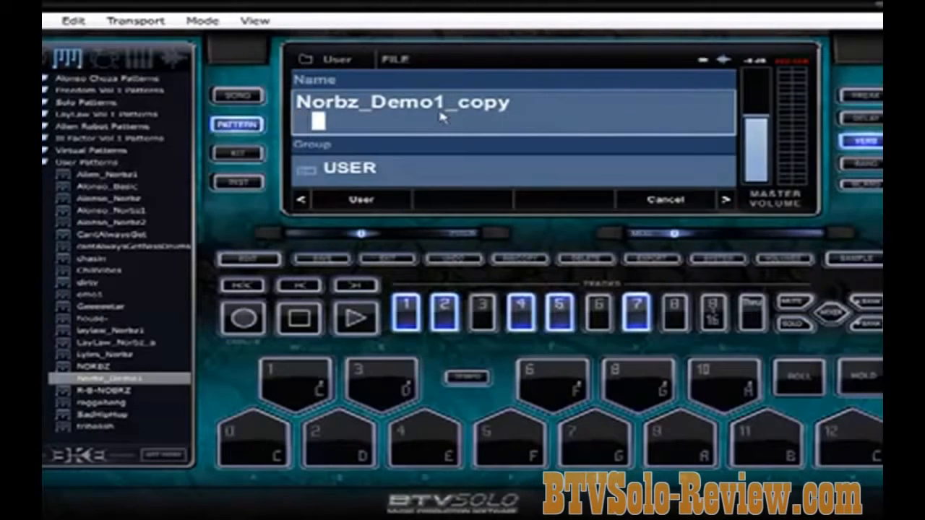
pyautogui.press('Right')
pyautogui.press('Right')
pyautogui.press('Right')
pyautogui.press('Right')
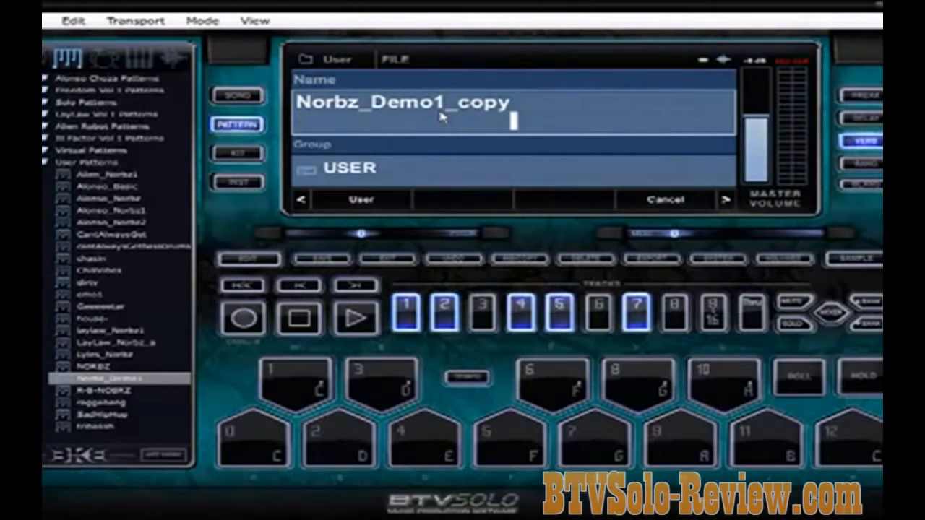
pyautogui.press('BackSpace')
pyautogui.press('BackSpace')
pyautogui.press('BackSpace')
pyautogui.press('BackSpace')
pyautogui.press('BackSpace')
pyautogui.write('b')
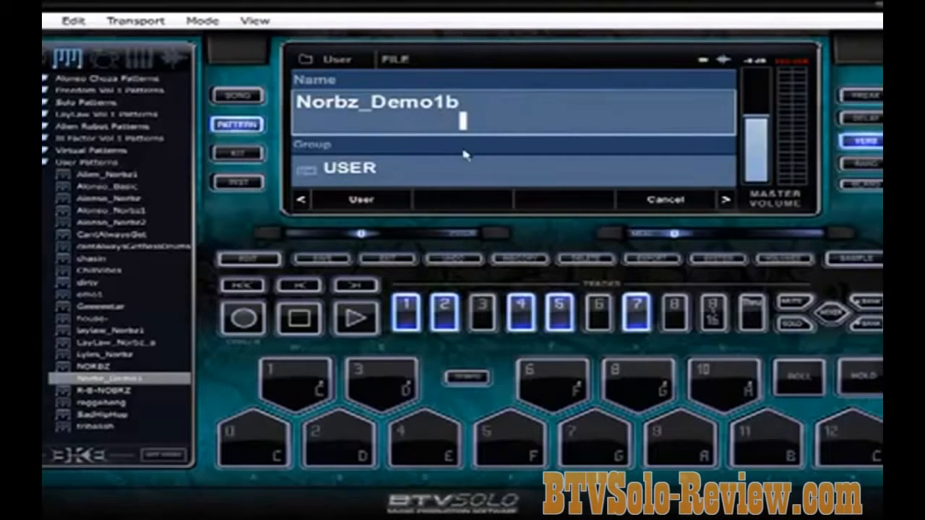
pyautogui.click(374, 202)
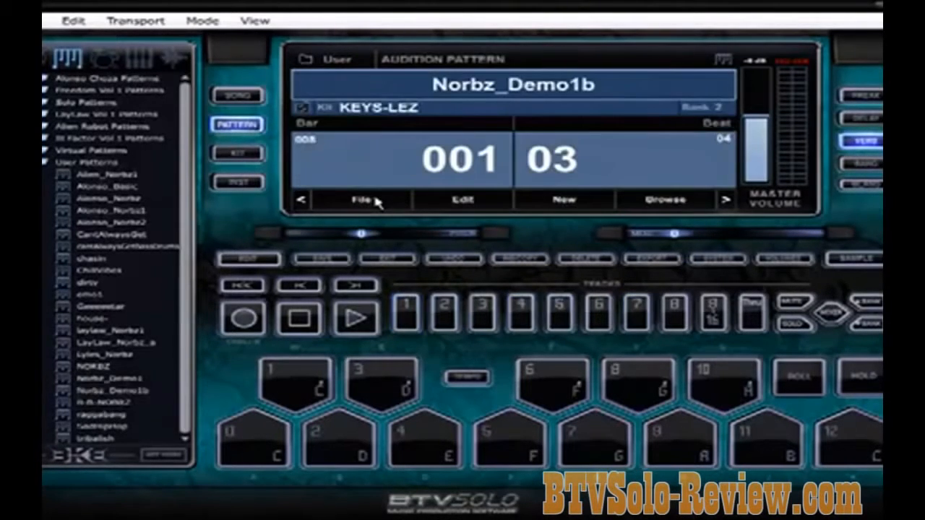
# - Create a new song and add the user patterns Norbz_Demo1 and Norbz_Demo1b as parts 1 and 2
pyautogui.click(239, 96)
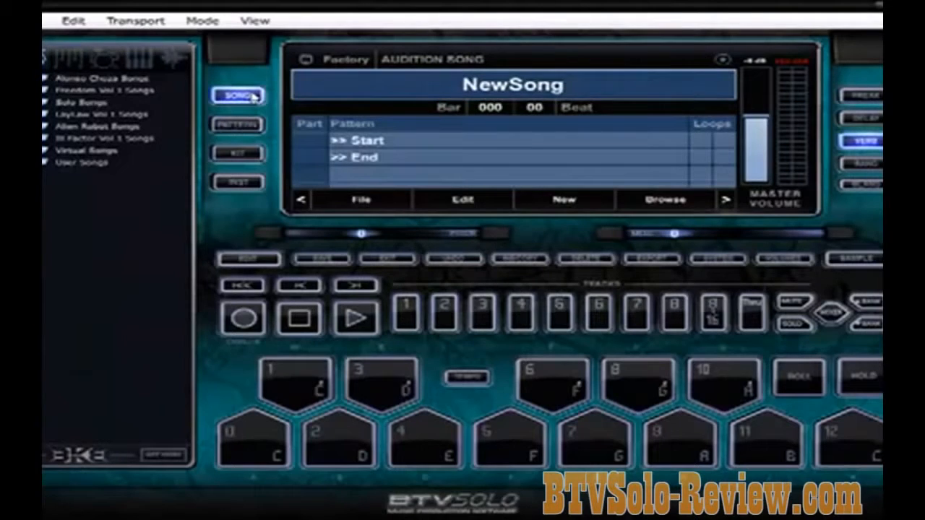
pyautogui.click(564, 200)
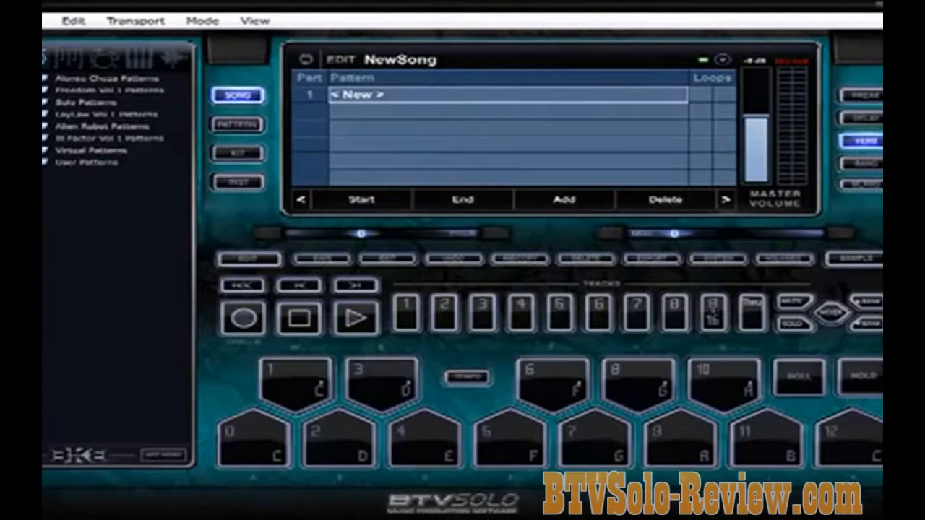
pyautogui.click(46, 163)
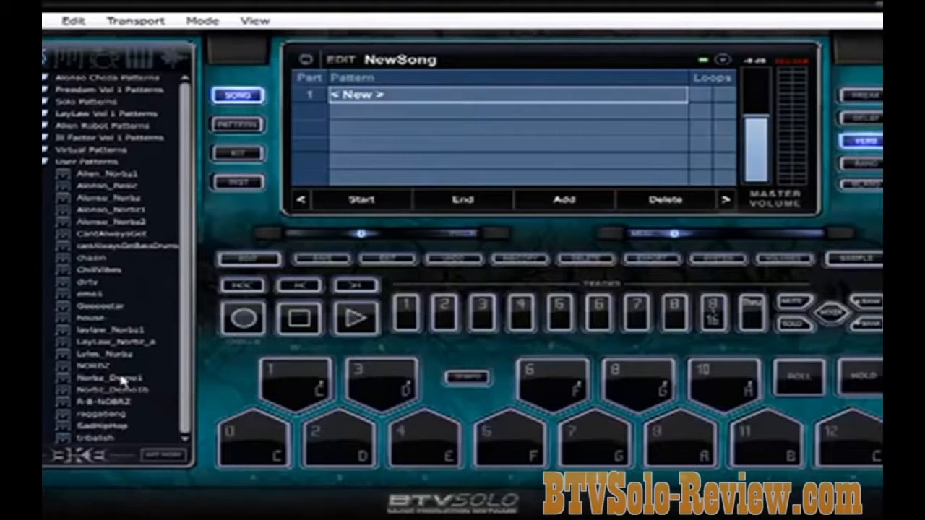
pyautogui.moveTo(123, 381); pyautogui.dragTo(448, 112)
pyautogui.moveTo(115, 391); pyautogui.dragTo(517, 123)
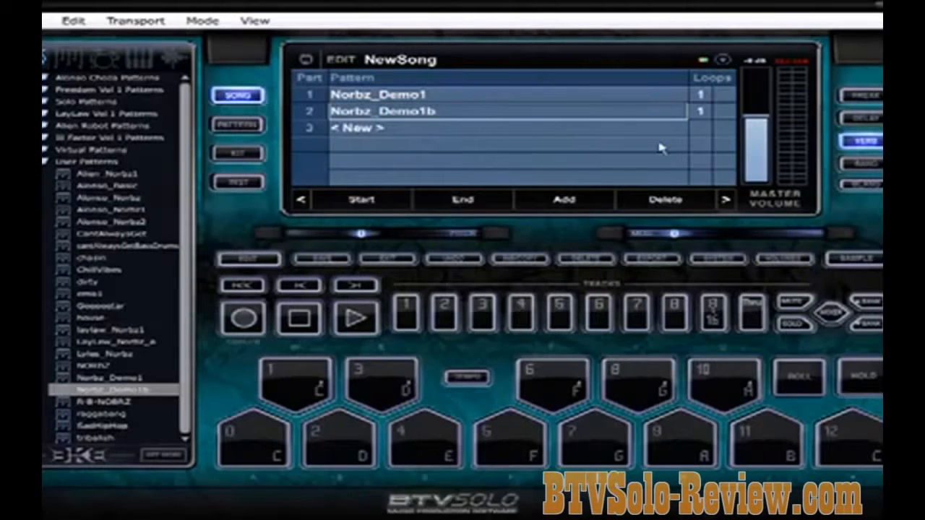
# - Set the song's loop counts to 2 for part 2 and 4 for part 3
pyautogui.click(516, 101)
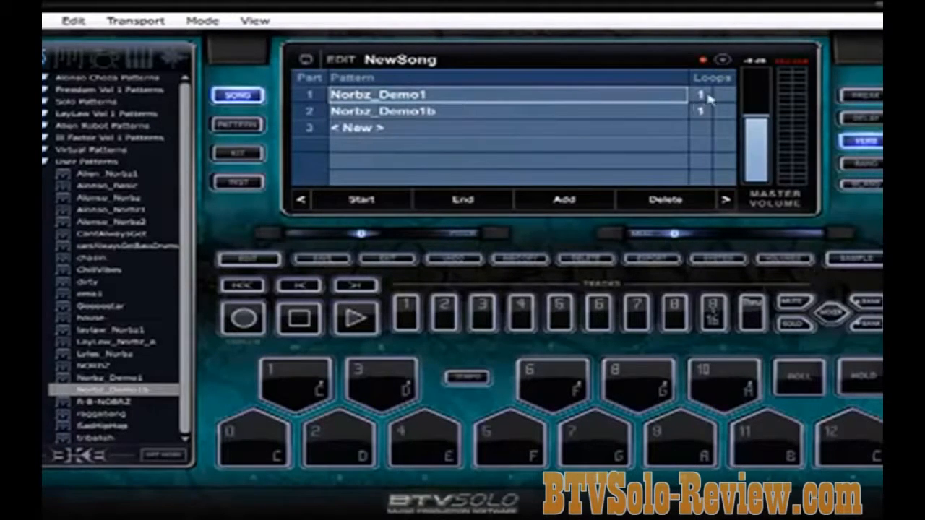
pyautogui.click(707, 96)
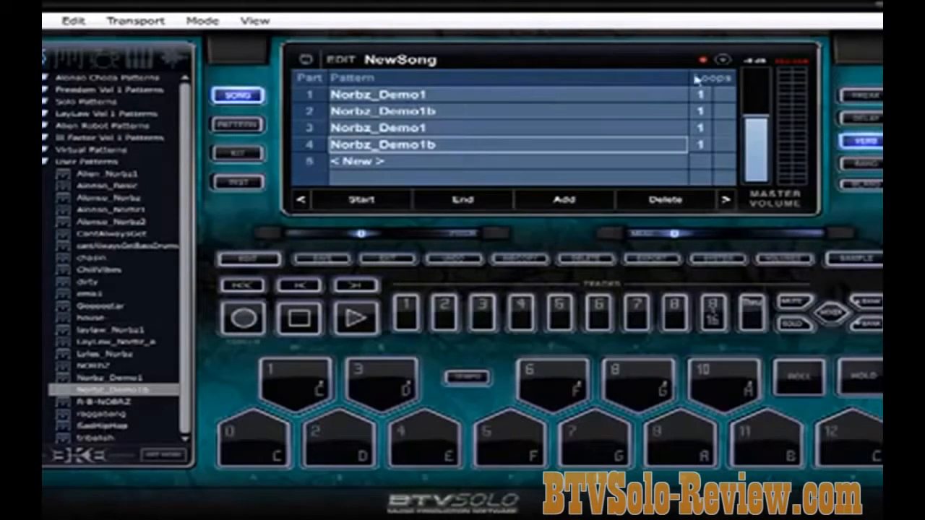
pyautogui.click(698, 97)
pyautogui.click(701, 111)
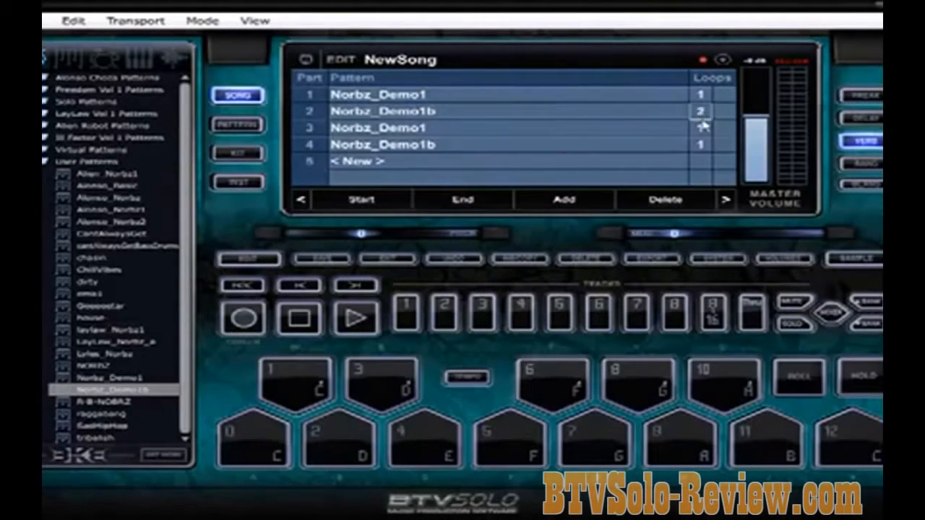
pyautogui.click(701, 129)
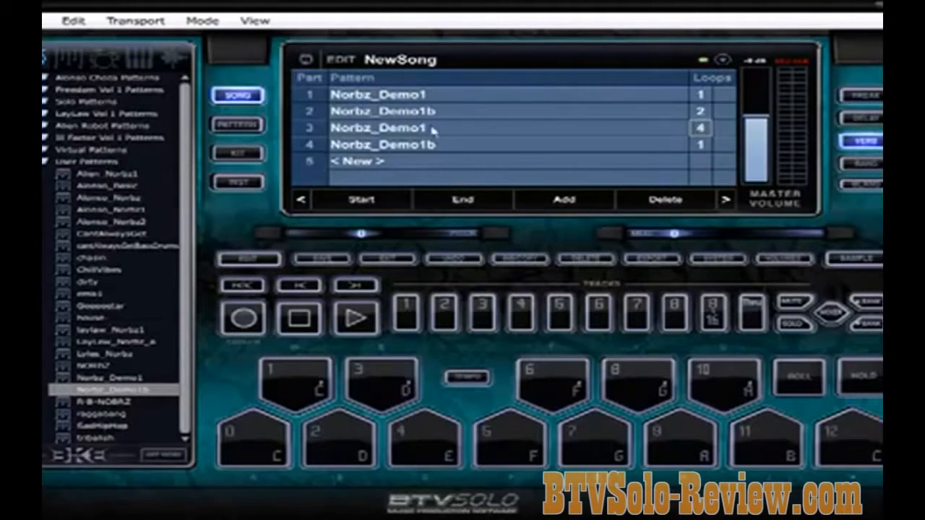
# - Set the loop count of part 4 in the new song to 2
pyautogui.click(701, 146)
pyautogui.write('3')
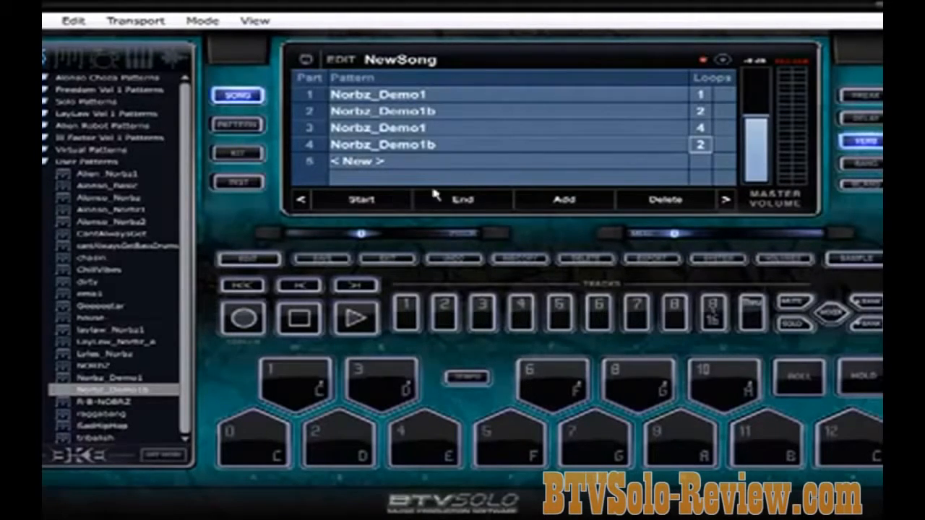
pyautogui.click(499, 200)
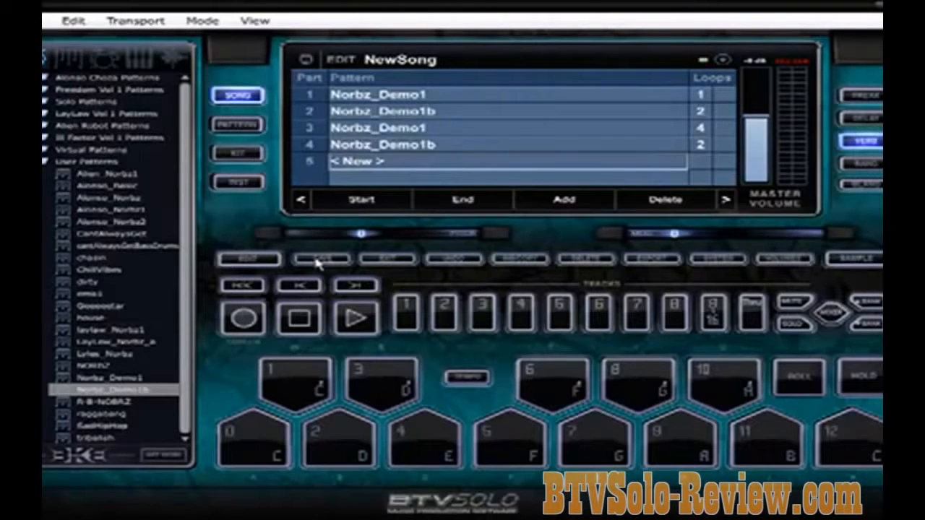
# - Save the new song under the name Norbz_Demo1 and leave song editing
pyautogui.click(318, 263)
pyautogui.press('Delete')
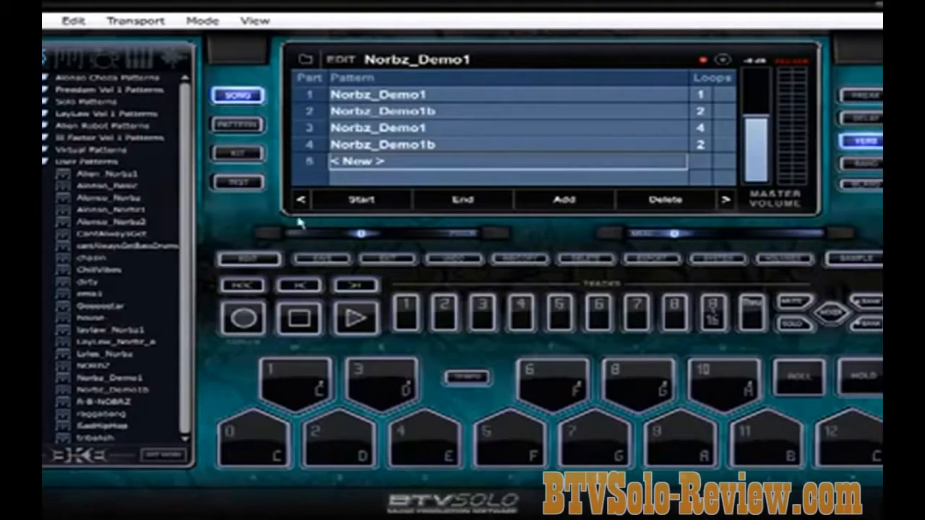
pyautogui.click(373, 261)
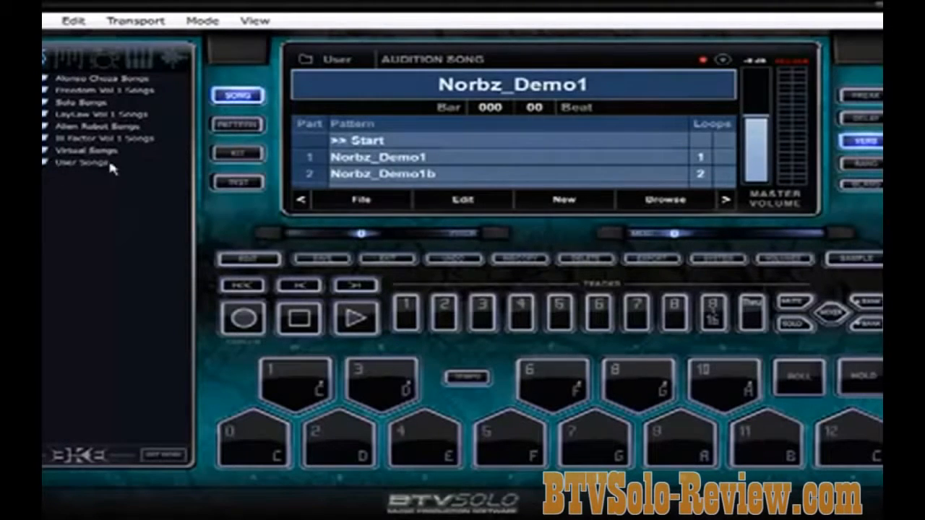
# - Load the Norbz_Demo1 song from the User Songs group and play it to audition the arrangement
pyautogui.click(46, 163)
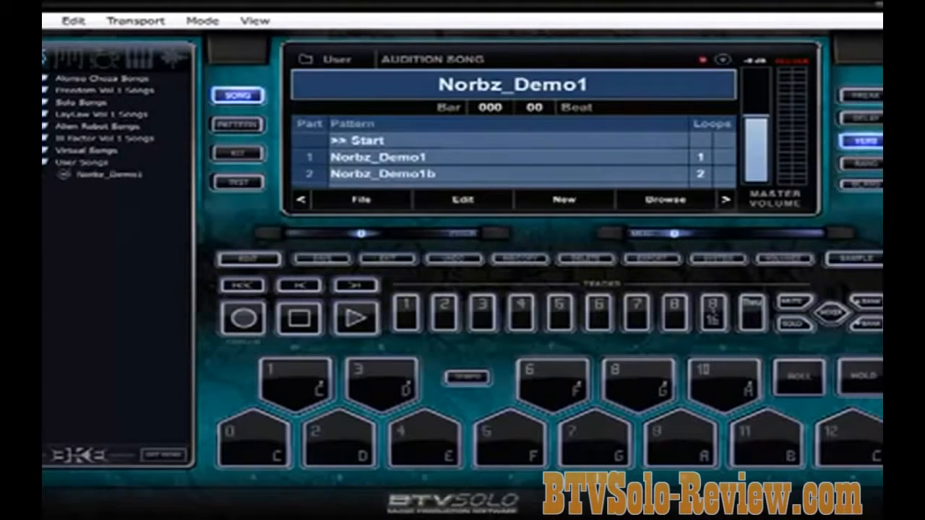
pyautogui.click(131, 178)
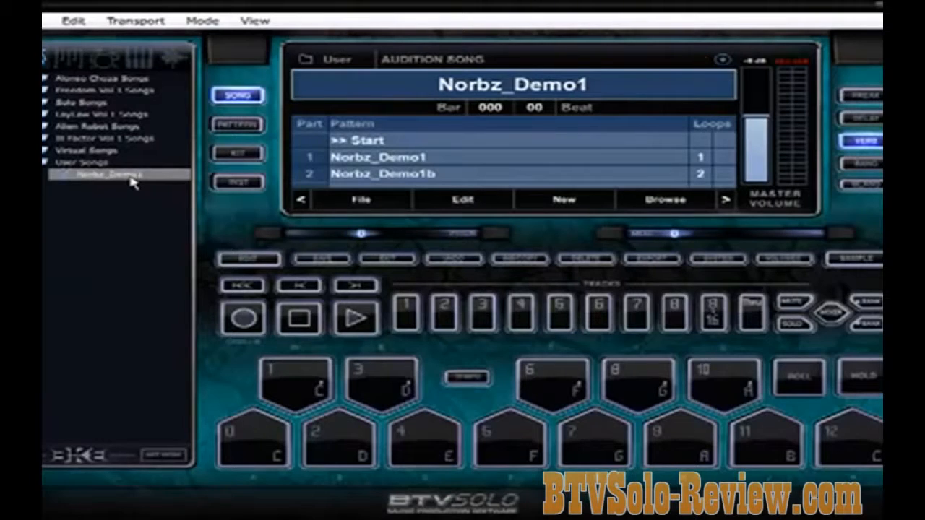
pyautogui.click(354, 318)
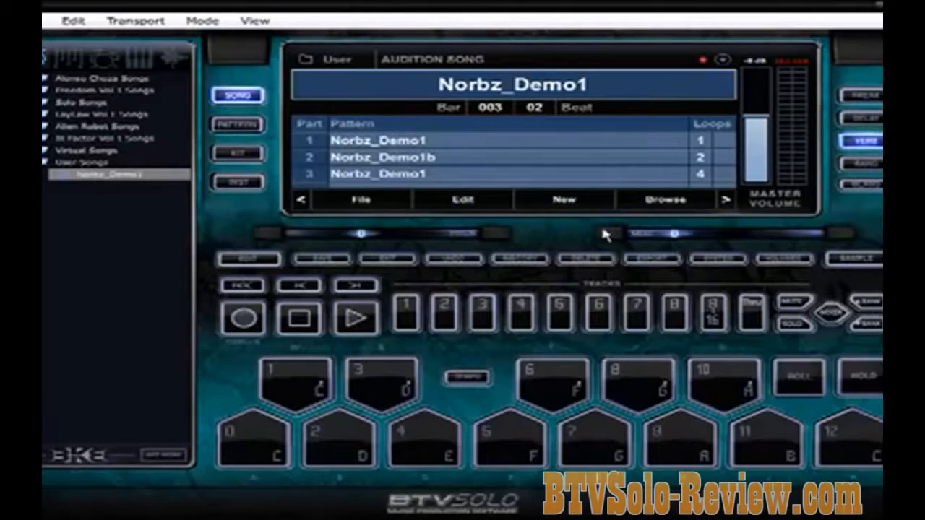
# - Export the Norbz_Demo1 song, starting record and playback during the export, and play the song from the audition view
pyautogui.click(648, 260)
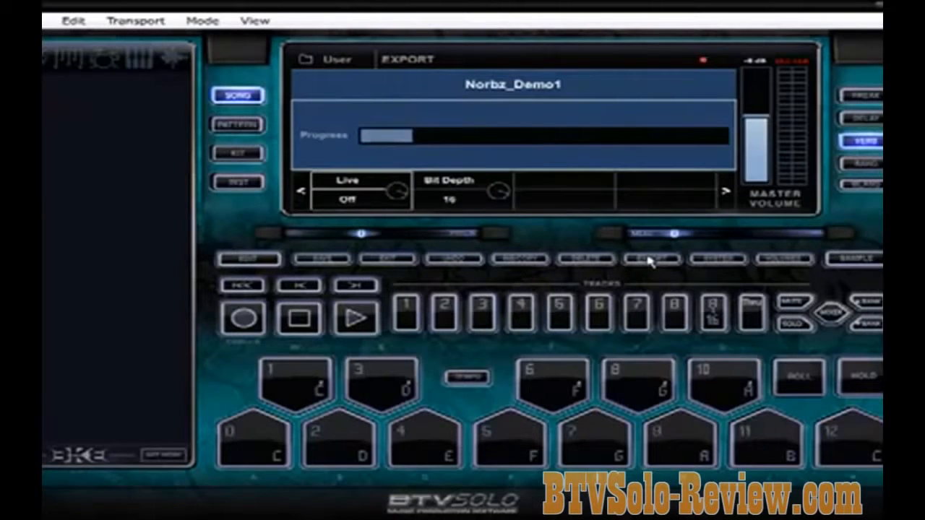
pyautogui.click(247, 323)
pyautogui.click(367, 329)
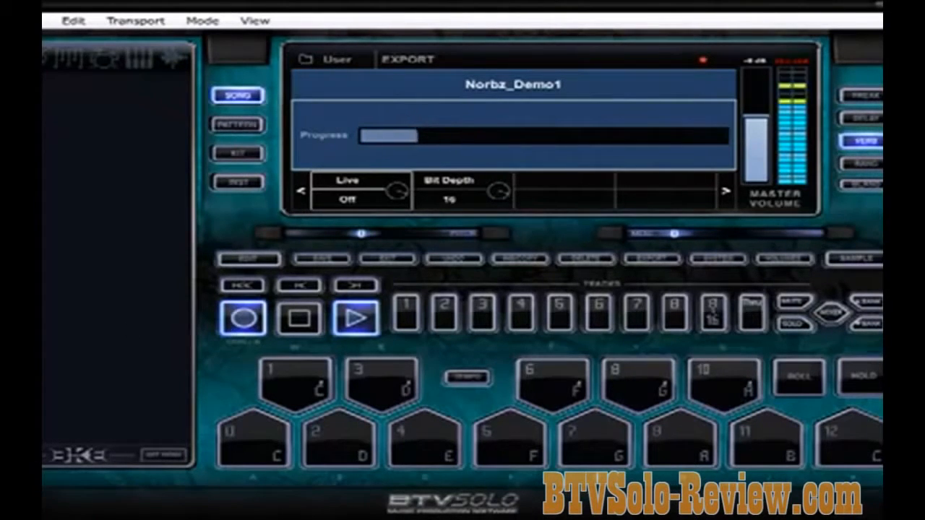
pyautogui.click(356, 320)
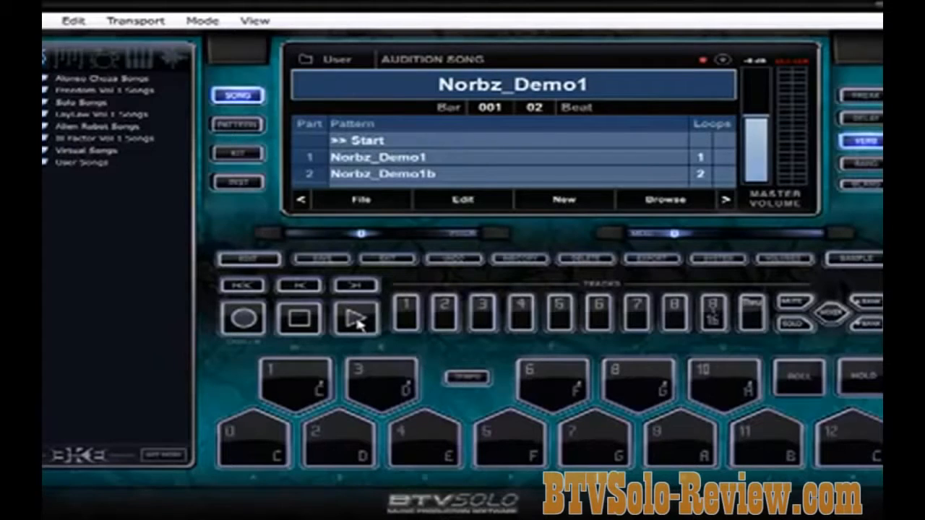
pyautogui.click(356, 321)
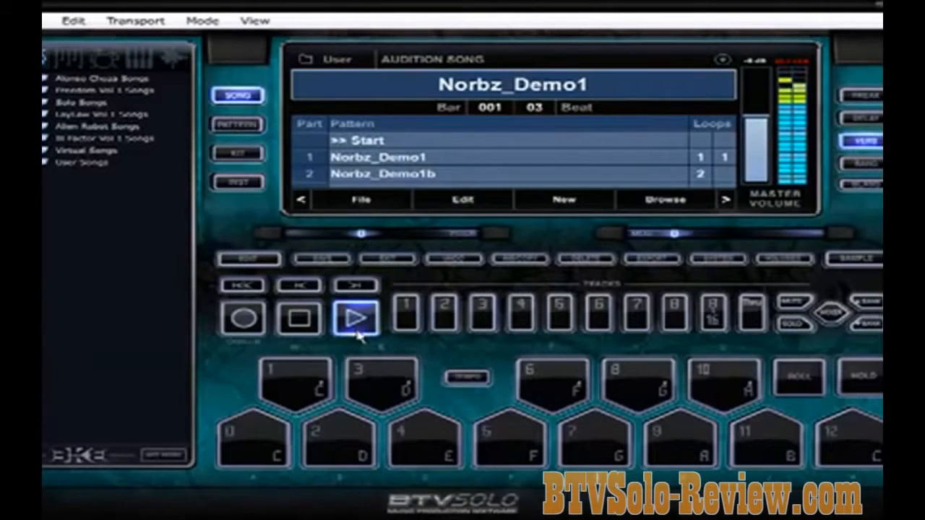